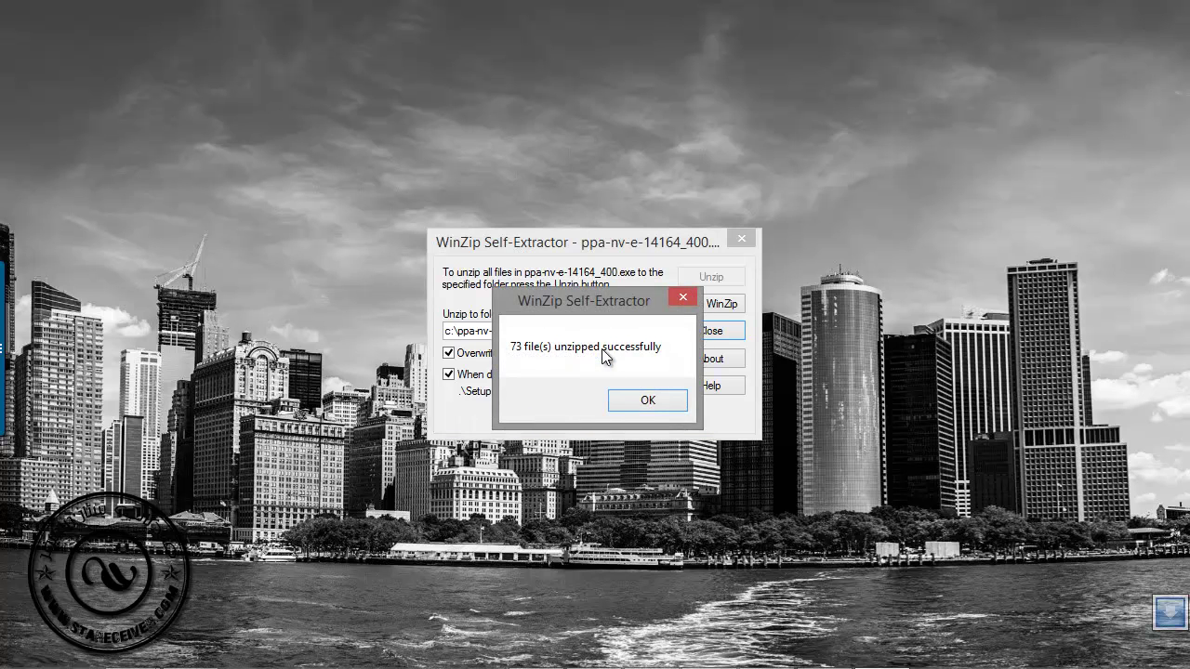
Close the finished self-extractor and start the Nuance Power PDF installation without the Cloud Connector
{"action": "left_click", "coordinate": [646, 400]}
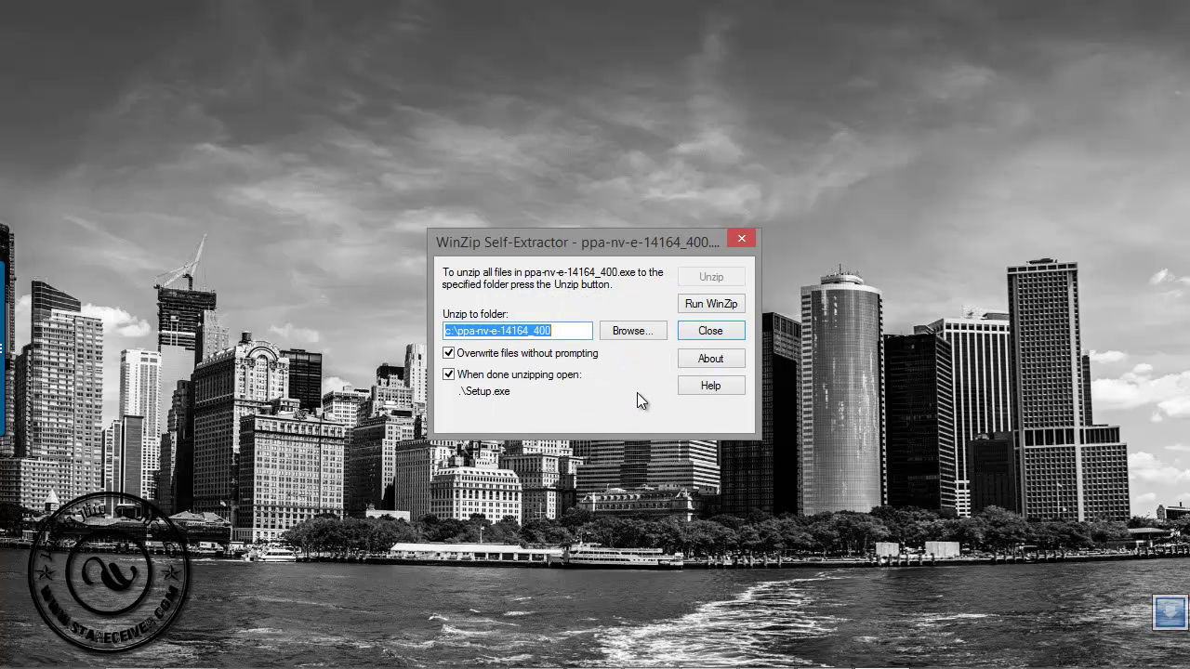
{"action": "left_click", "coordinate": [741, 239]}
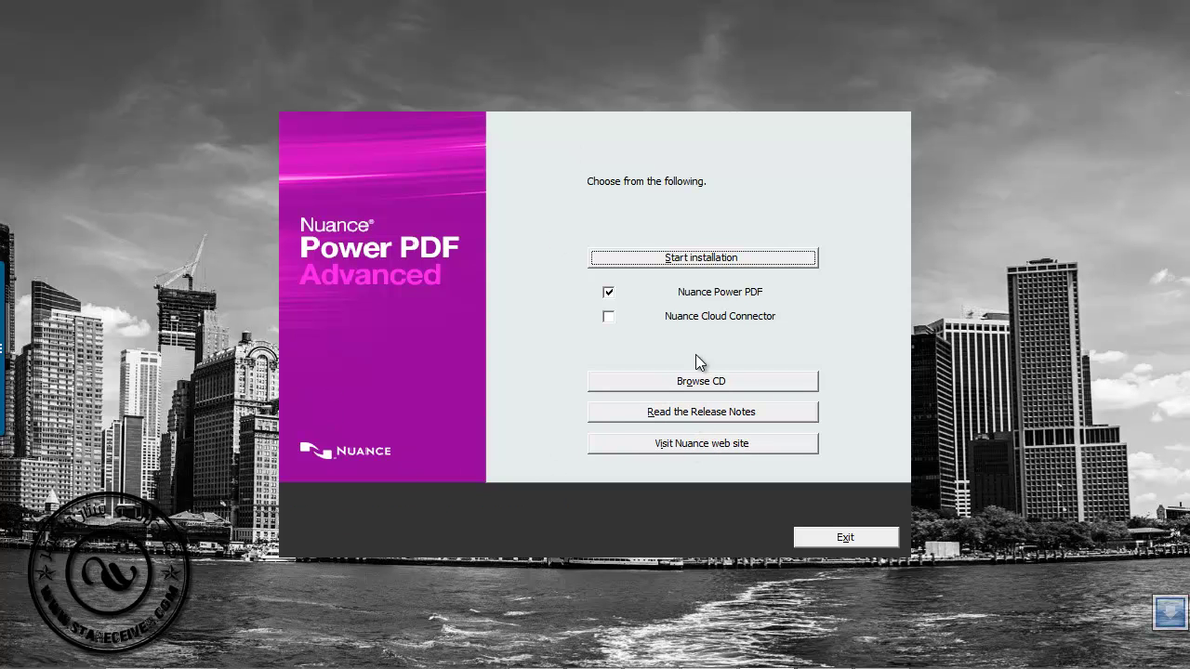
{"action": "left_click", "coordinate": [699, 260]}
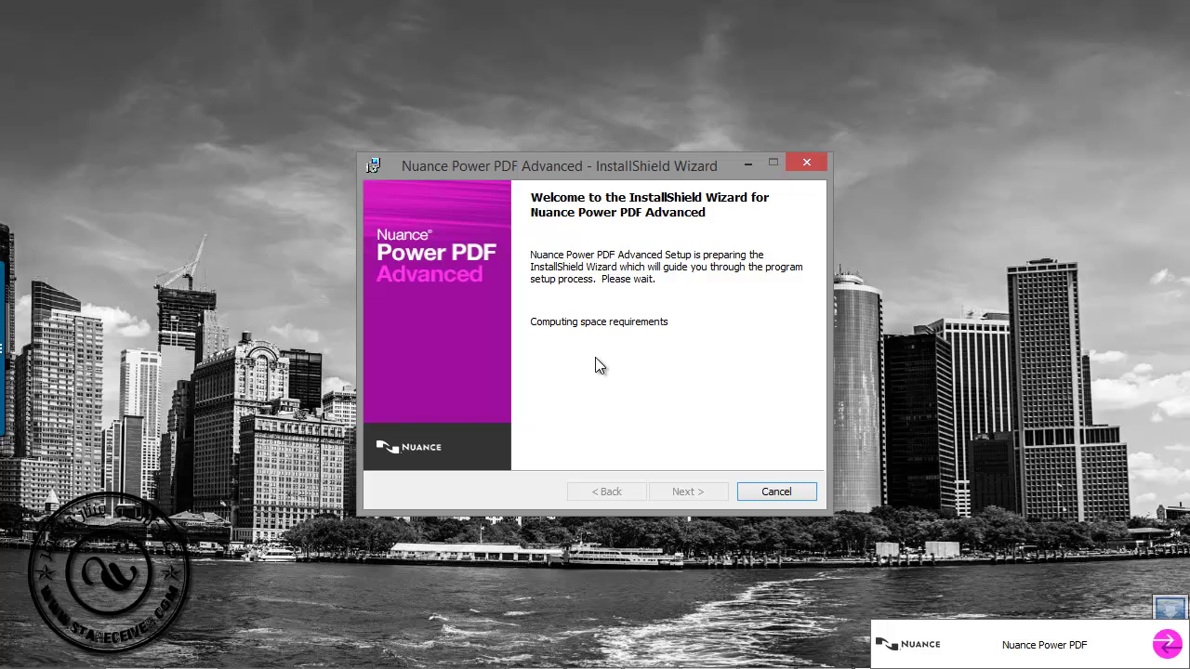
Proceed past the installer's welcome page, scroll to the end of the license agreement and accept its terms
{"action": "left_click", "coordinate": [688, 492]}
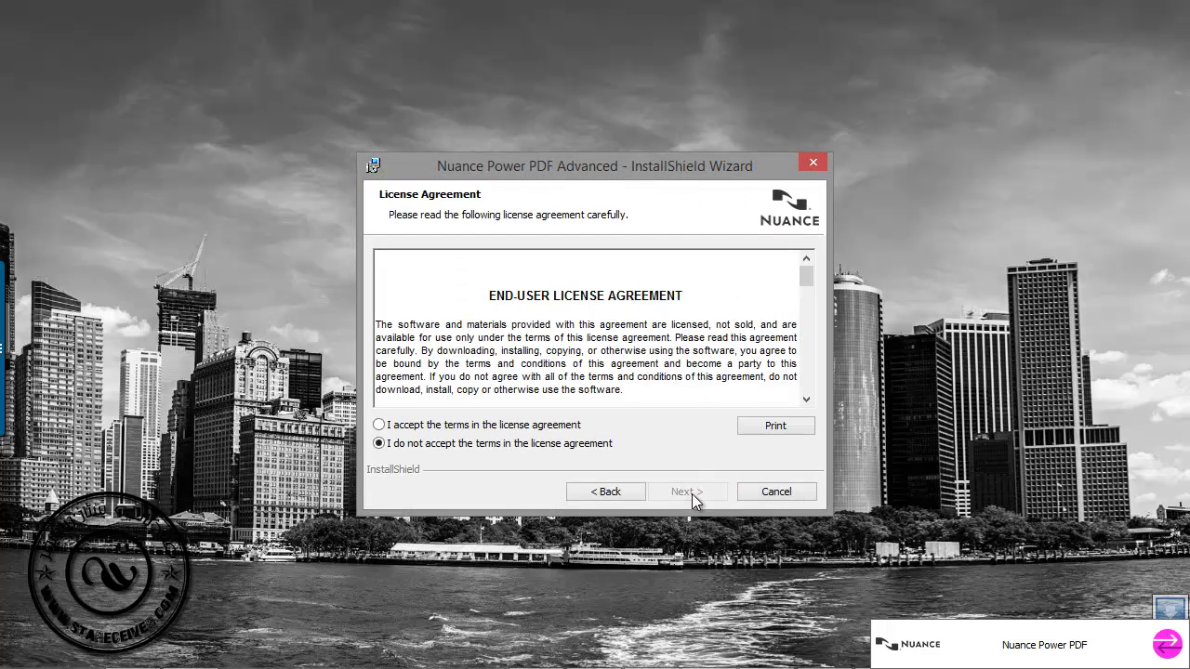
{"action": "left_click_drag", "start_coordinate": [807, 285], "coordinate": [805, 386]}
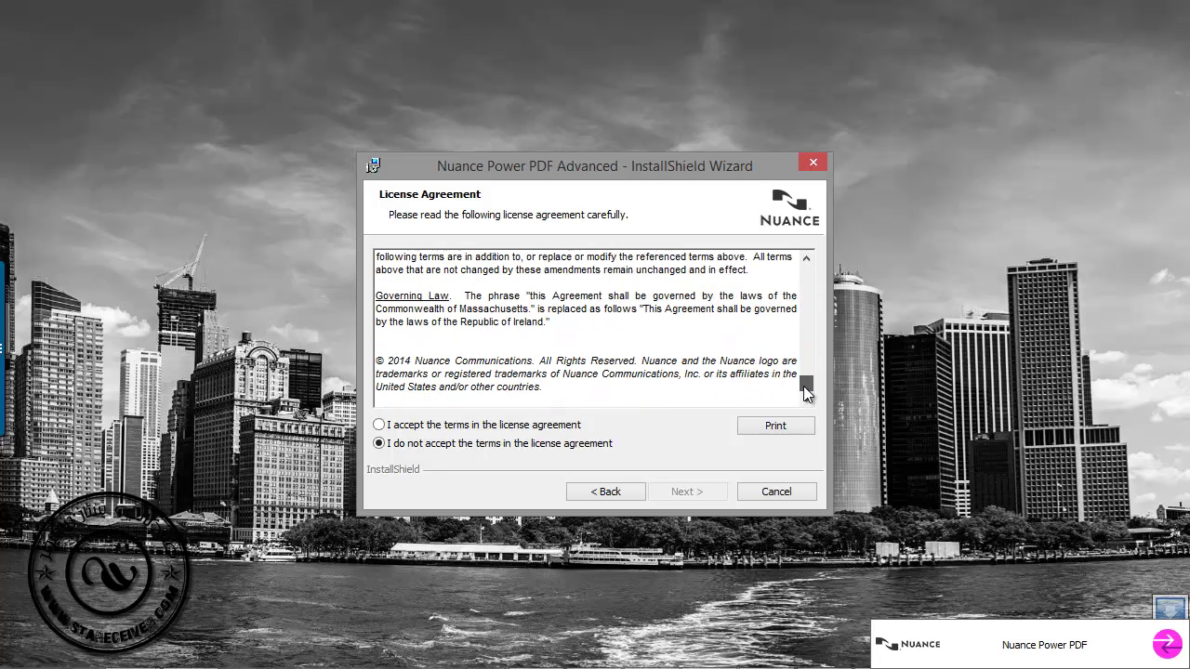
{"action": "left_click", "coordinate": [578, 425]}
{"action": "left_click", "coordinate": [651, 497]}
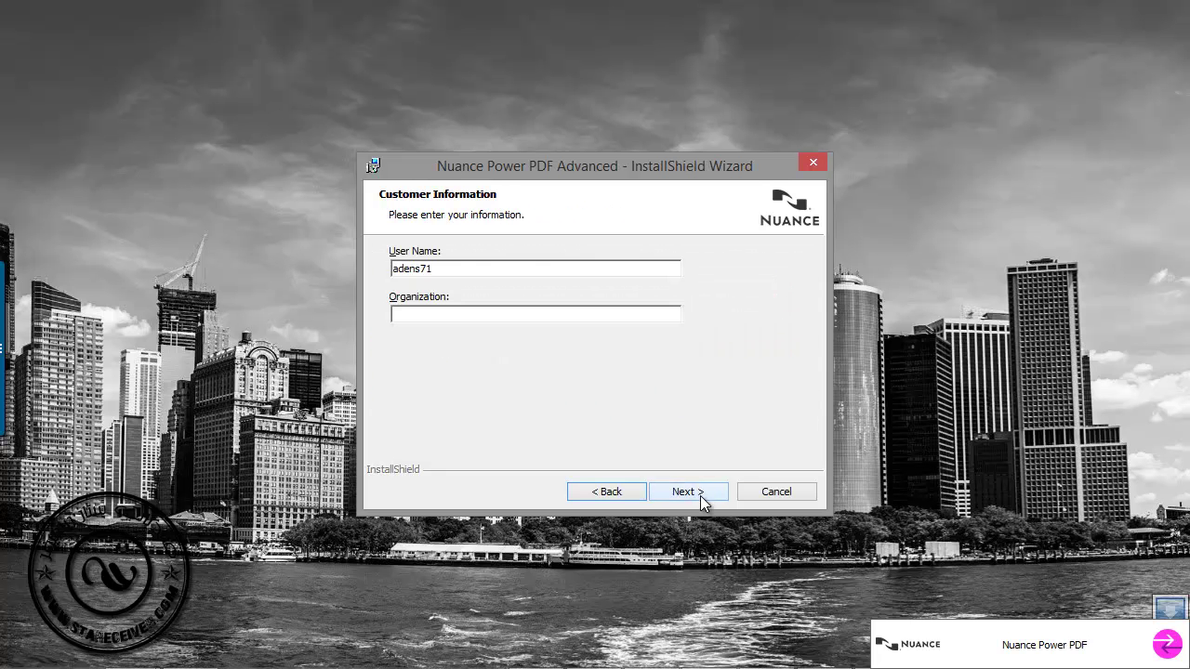
Enter stareceiver as the organization in the customer information and continue to the setup type
{"action": "left_click", "coordinate": [426, 313]}
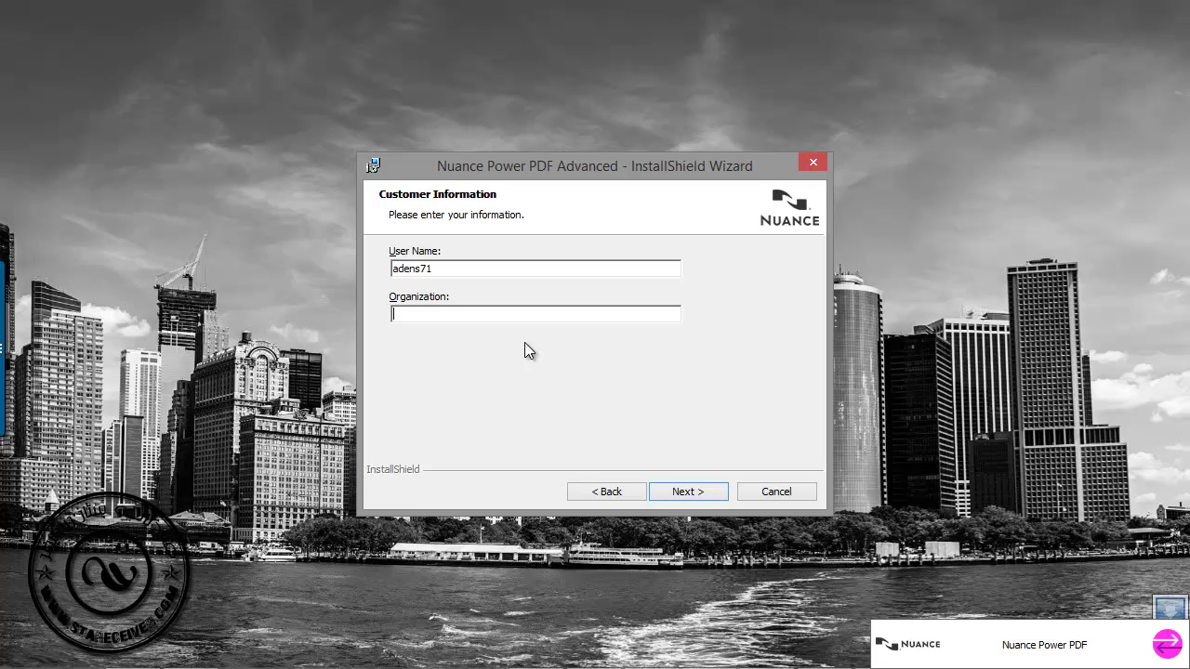
{"action": "type", "text": "stareceiver"}
{"action": "left_click", "coordinate": [700, 493]}
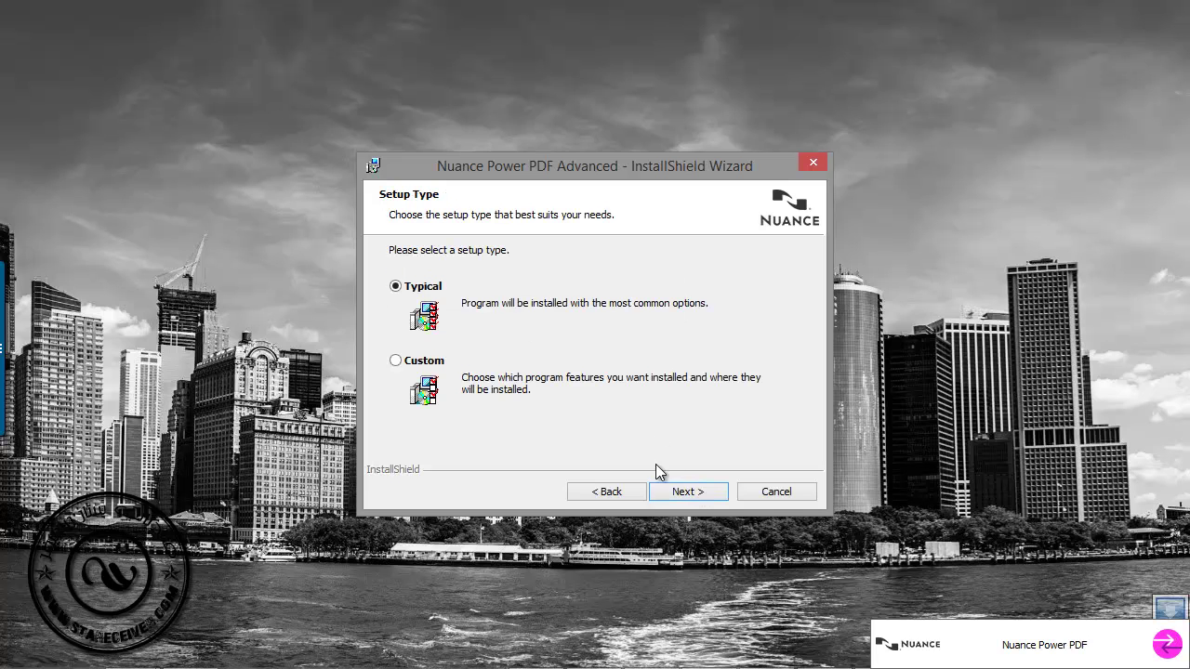
Choose the Typical setup with the PDF Converter component and start installing to the default destination folder
{"action": "left_click", "coordinate": [698, 496]}
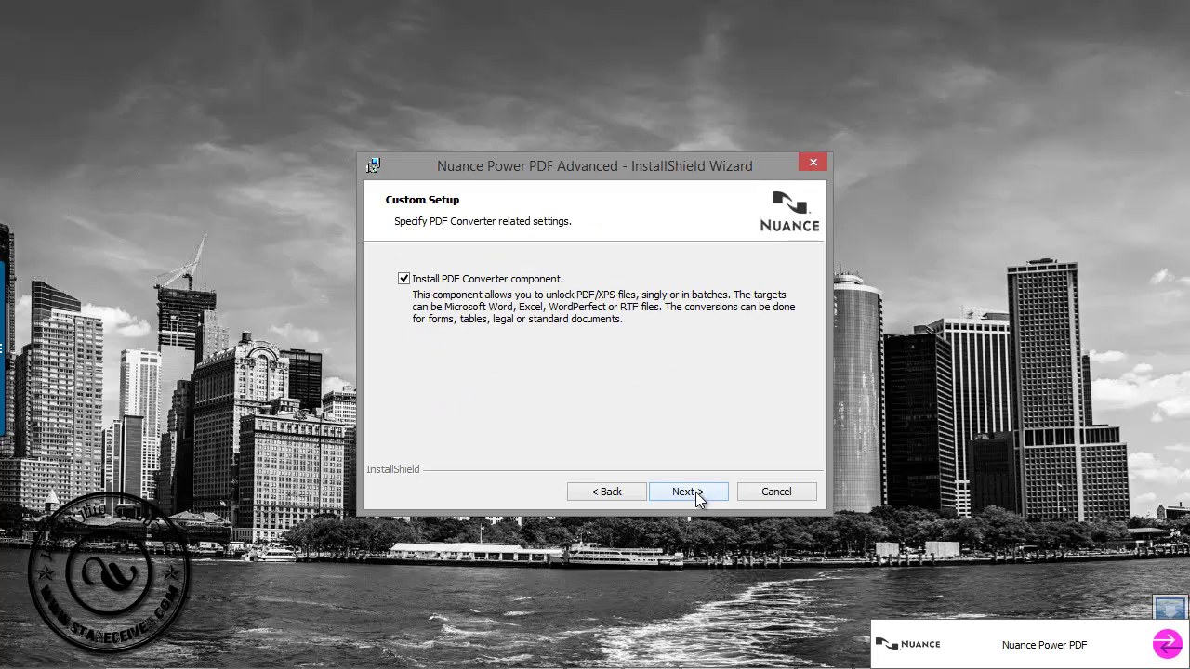
{"action": "left_click", "coordinate": [698, 495]}
{"action": "left_click", "coordinate": [688, 492]}
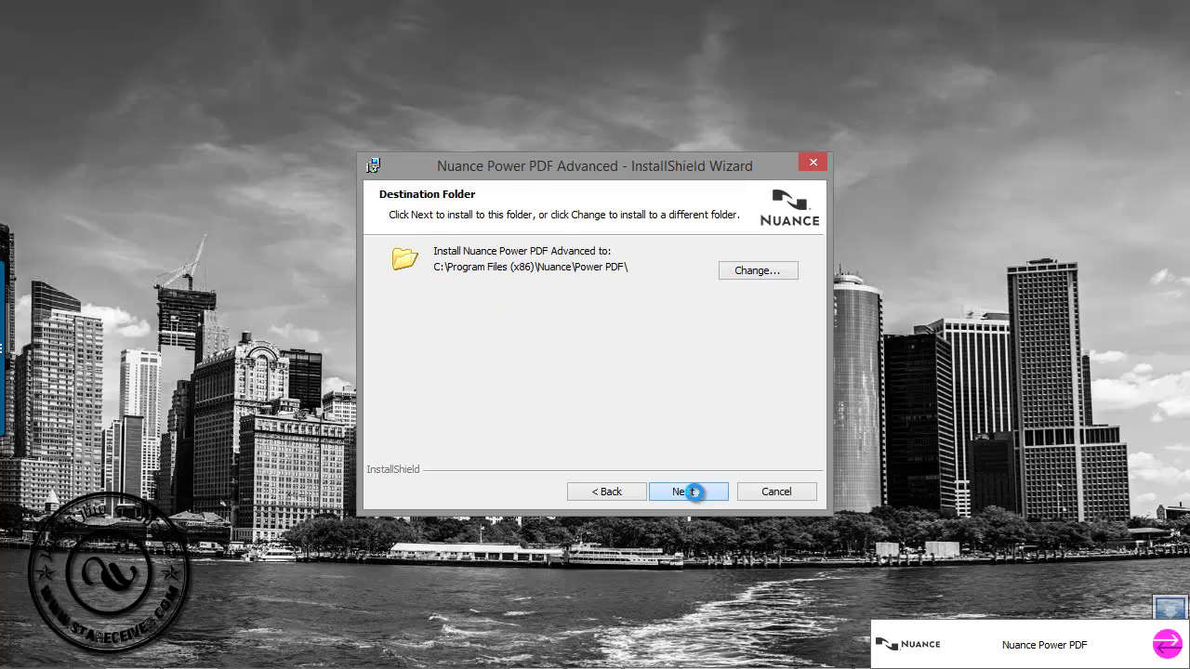
{"action": "left_click", "coordinate": [688, 492]}
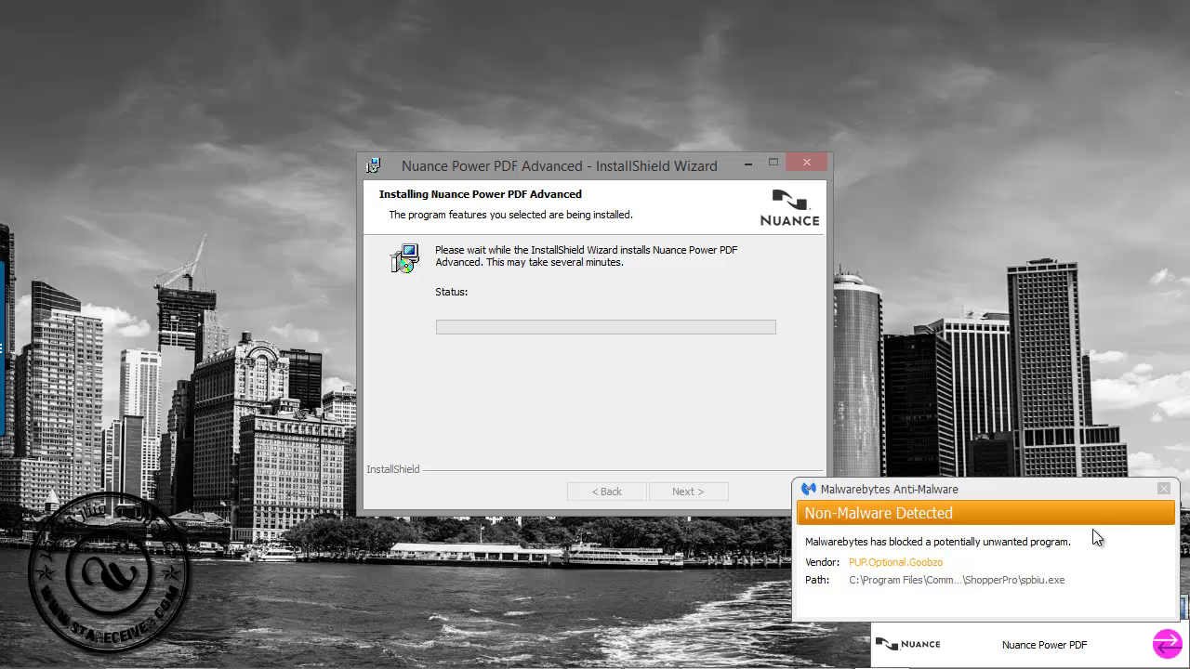
Dismiss the Malwarebytes notification and finish the Power PDF Advanced installation, closing the installer
{"action": "left_click", "coordinate": [1163, 489]}
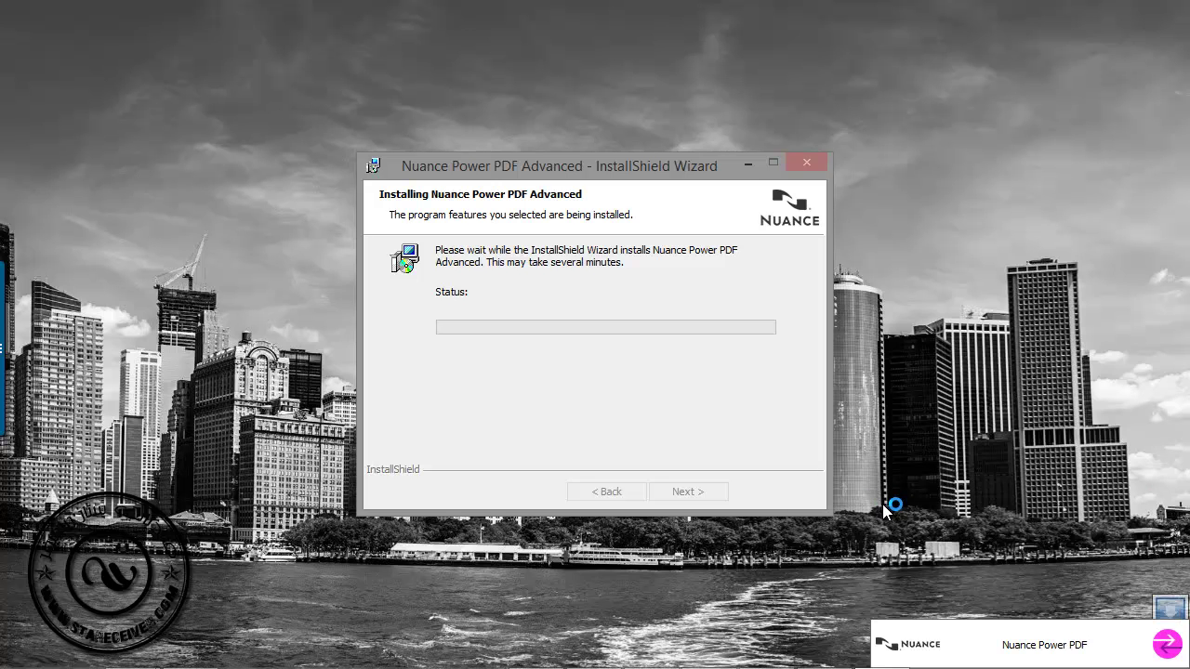
{"action": "mouse_move", "coordinate": [1006, 662]}
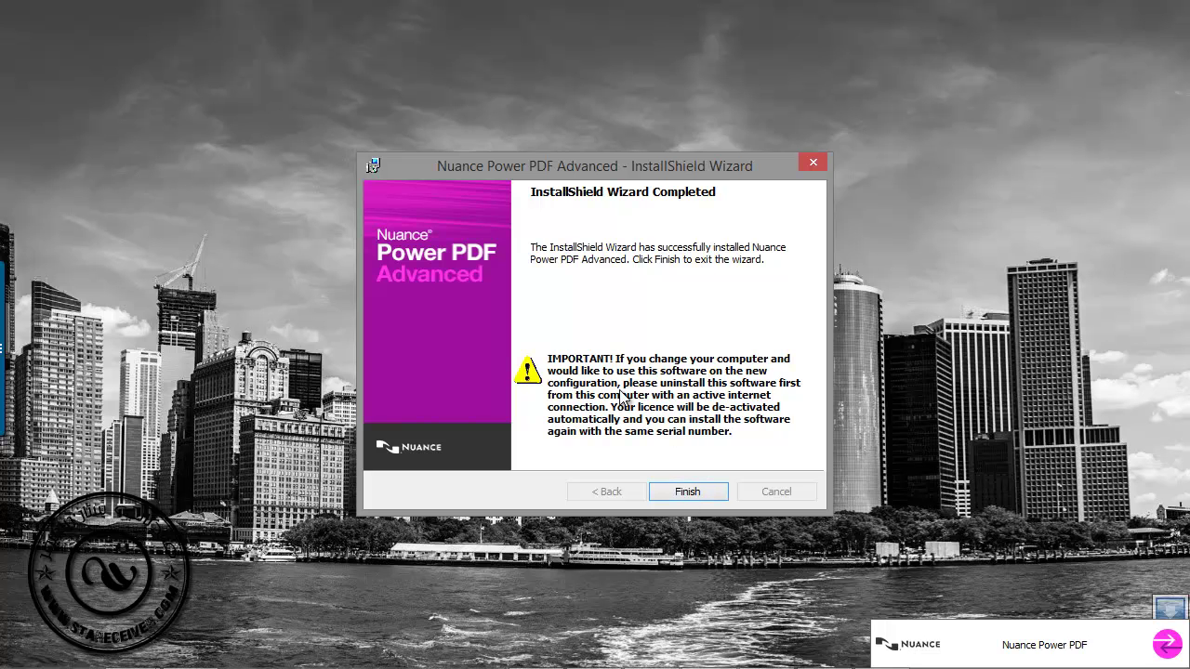
{"action": "left_click", "coordinate": [692, 490]}
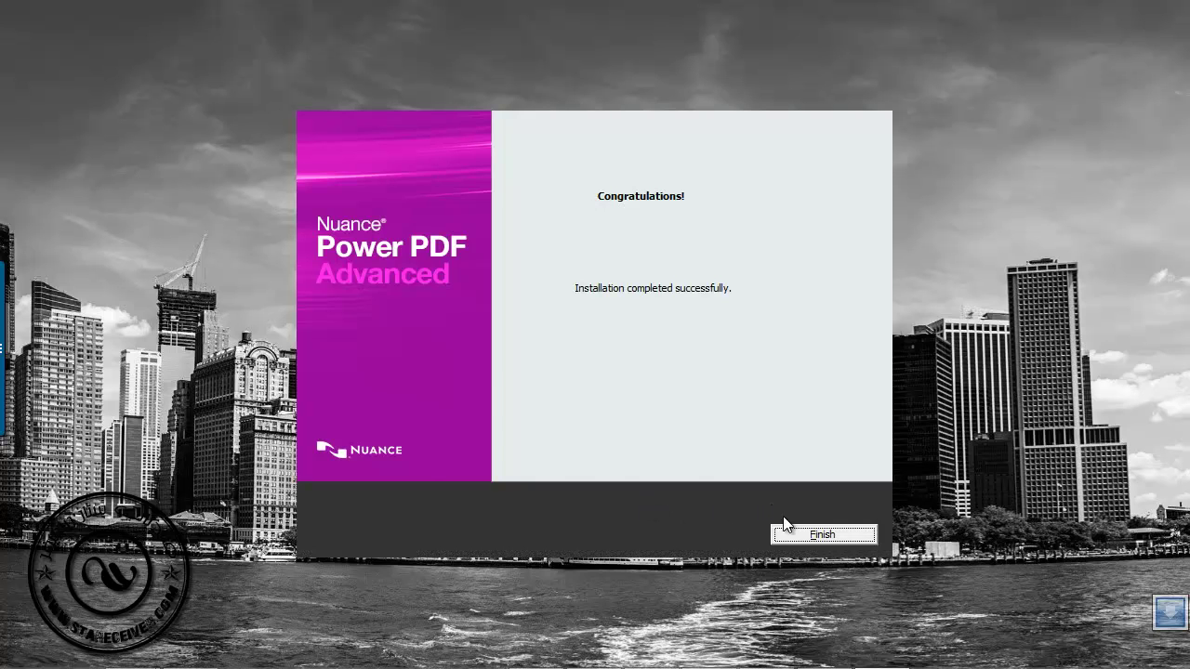
{"action": "left_click", "coordinate": [824, 534]}
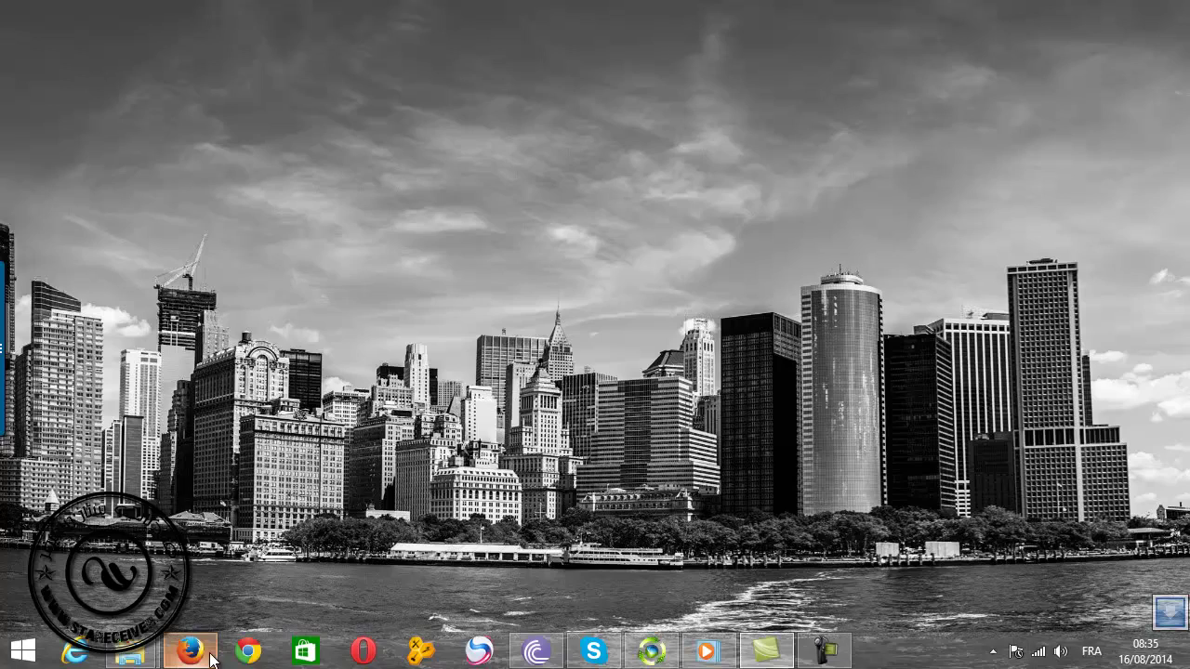
Switch to Firefox and open the Nuance Power PDF Advanced 1.0 topic in the stareceiver forum's computer programs section
{"action": "left_click", "coordinate": [212, 660]}
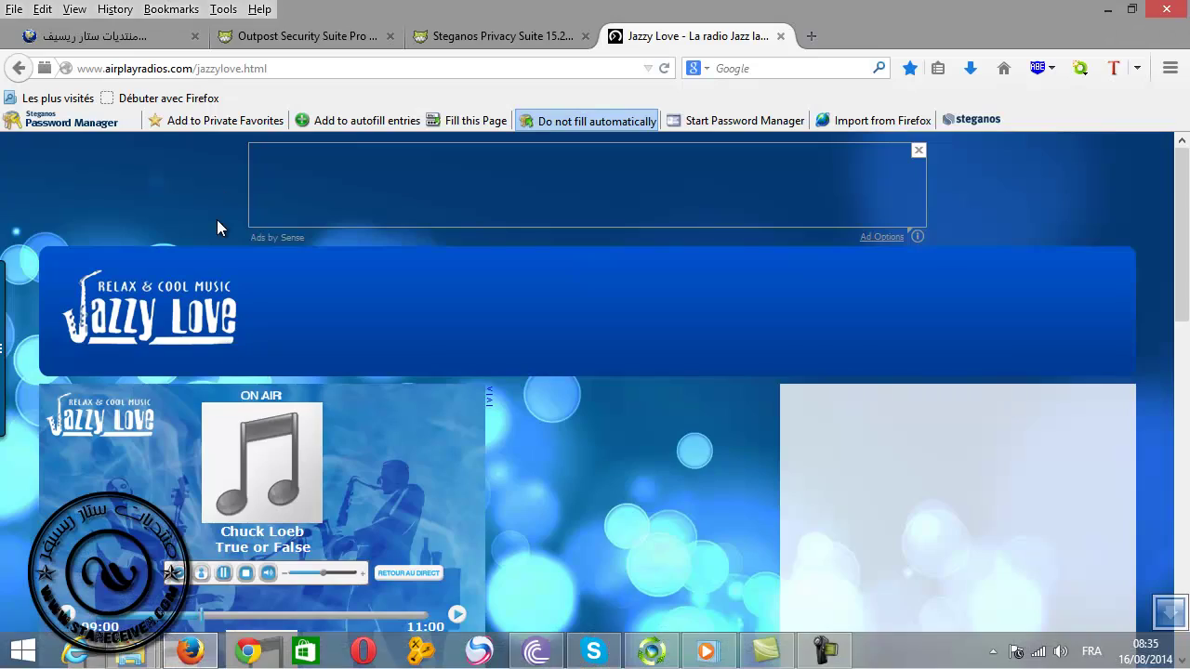
{"action": "left_click", "coordinate": [102, 36]}
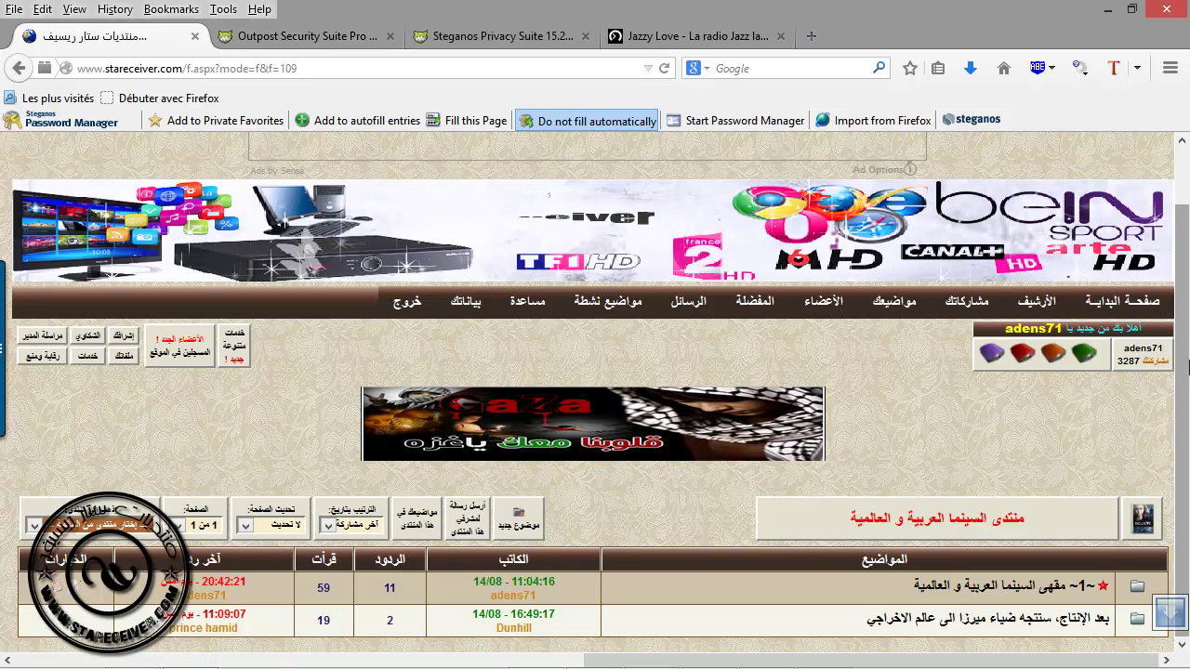
{"action": "left_click", "coordinate": [1131, 303]}
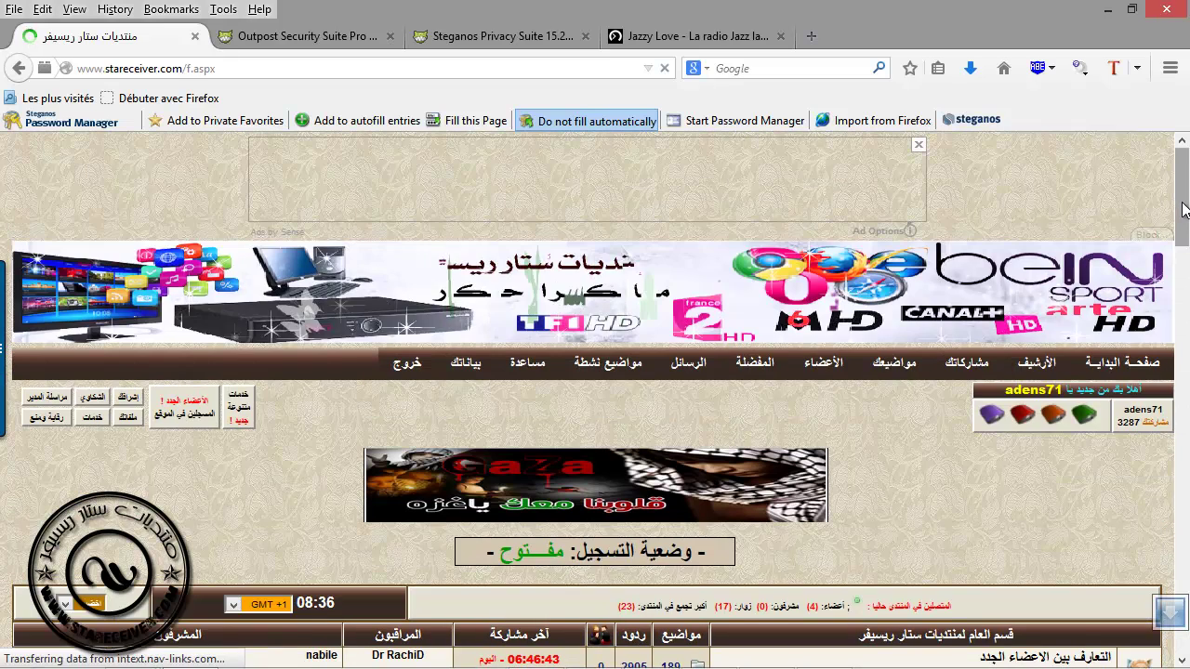
{"action": "left_click_drag", "start_coordinate": [1185, 183], "coordinate": [1185, 444]}
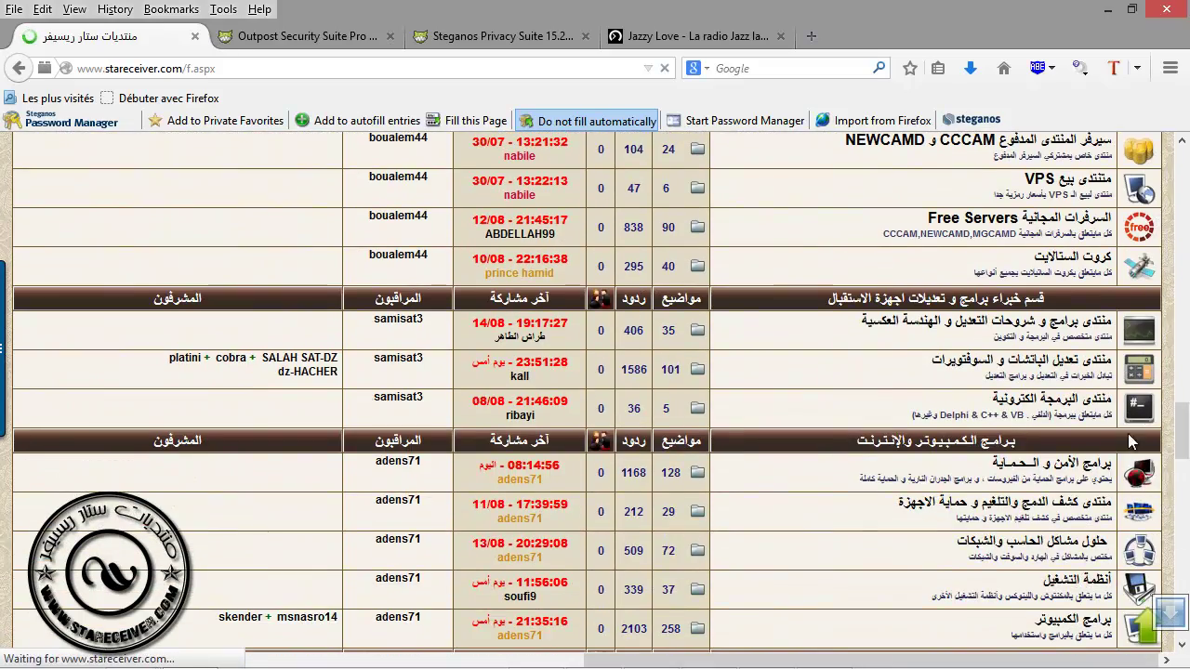
{"action": "left_click", "coordinate": [1078, 620]}
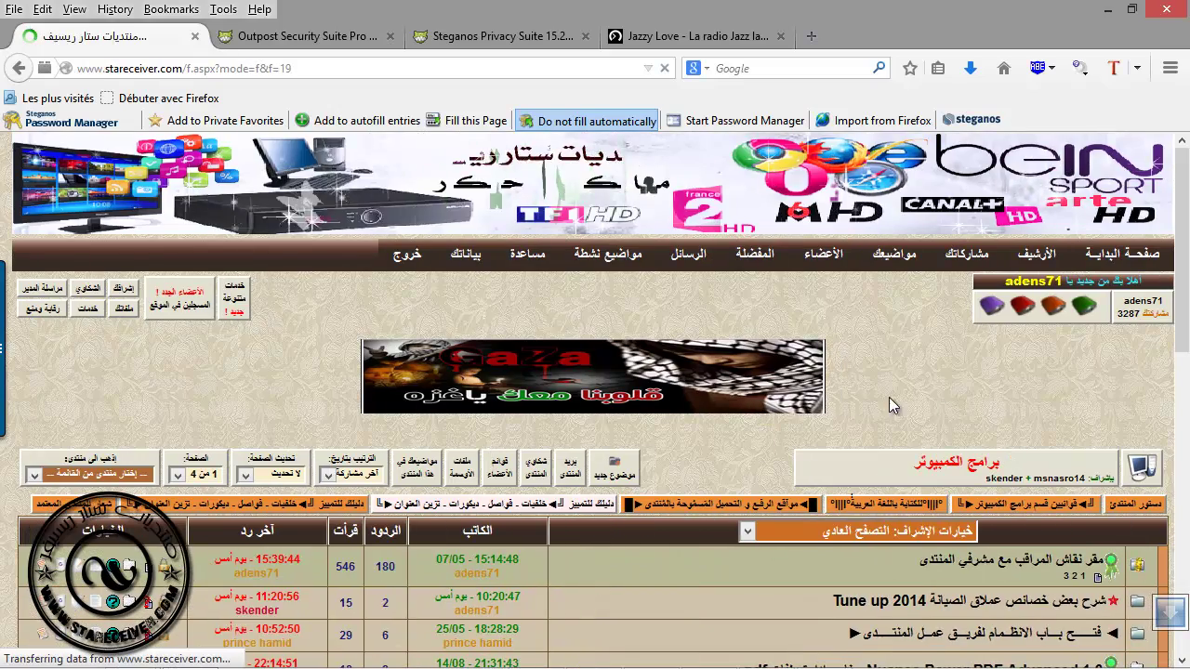
{"action": "scroll", "coordinate": [889, 397], "scroll_direction": "down", "scroll_amount": 3}
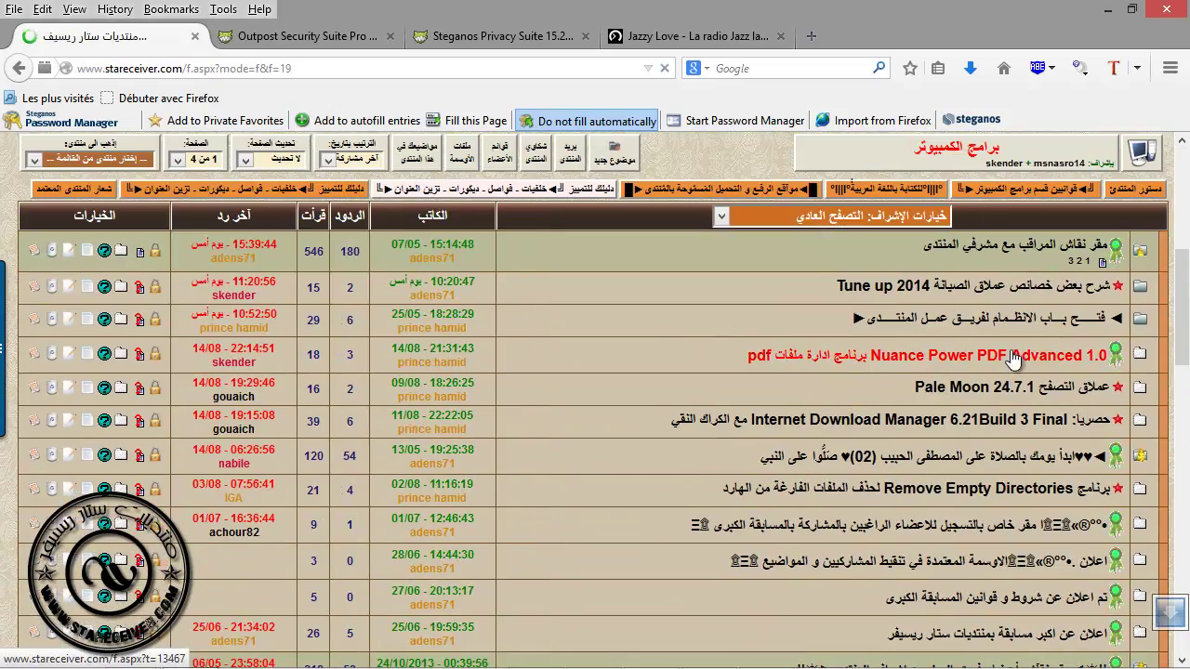
{"action": "left_click", "coordinate": [1013, 358]}
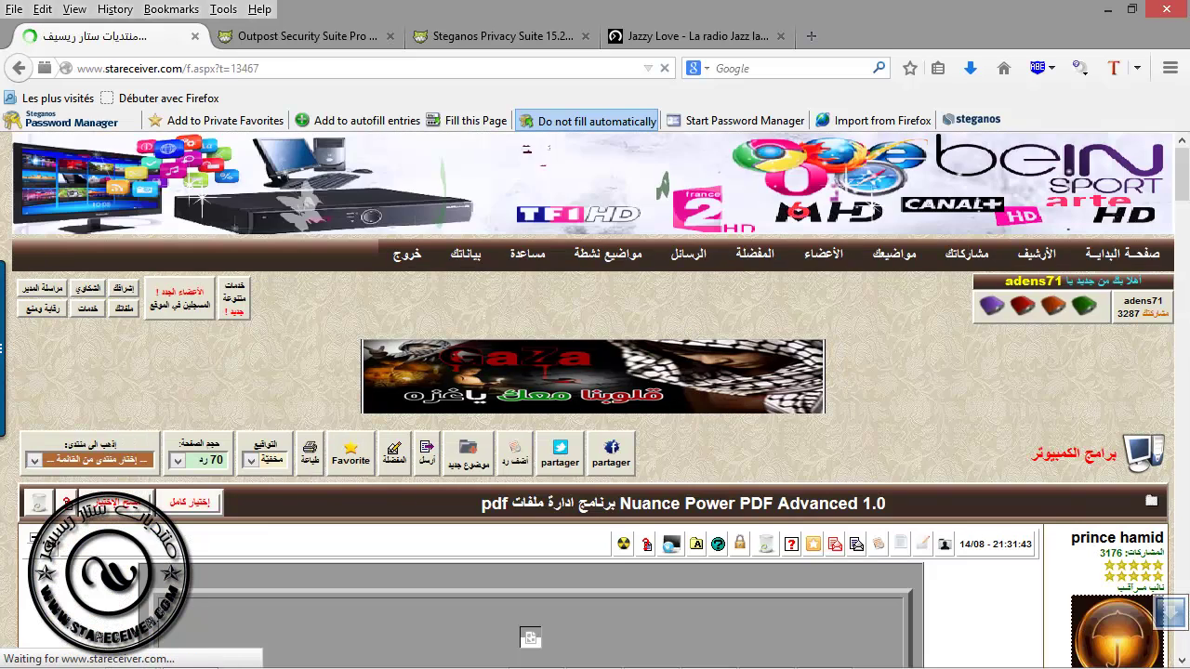
Copy one of the activation serial numbers from the list in the forum topic, and minimize the browser
{"action": "scroll", "coordinate": [677, 331], "scroll_direction": "down", "scroll_amount": 10}
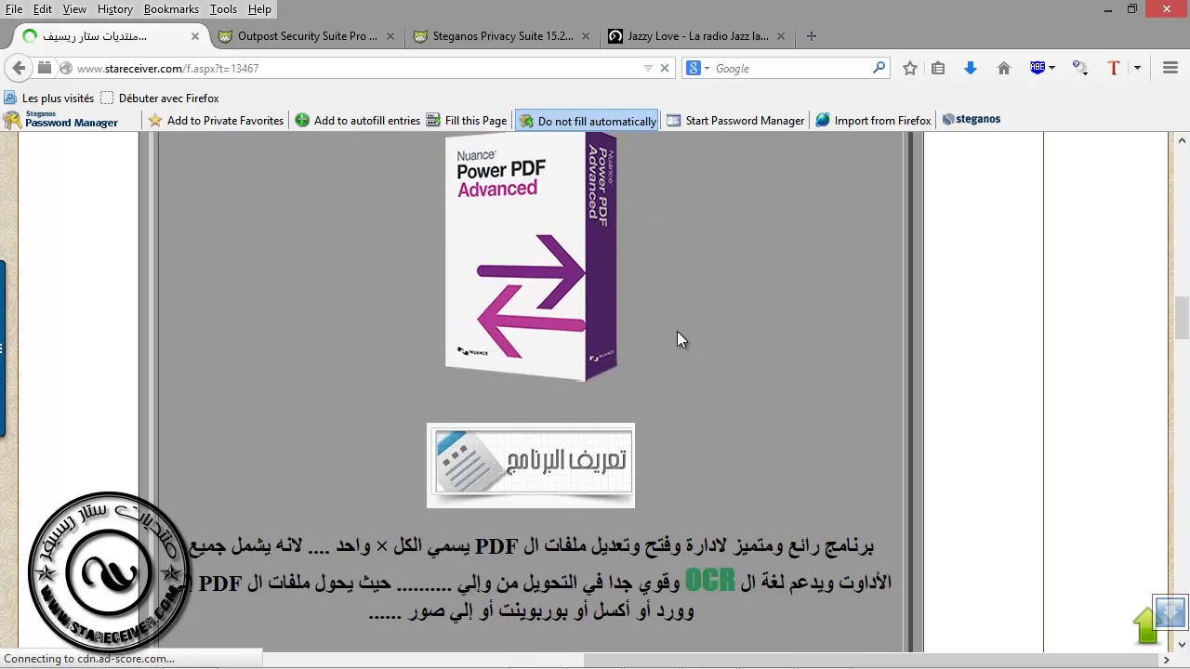
{"action": "scroll", "coordinate": [677, 340], "scroll_direction": "down", "scroll_amount": 10}
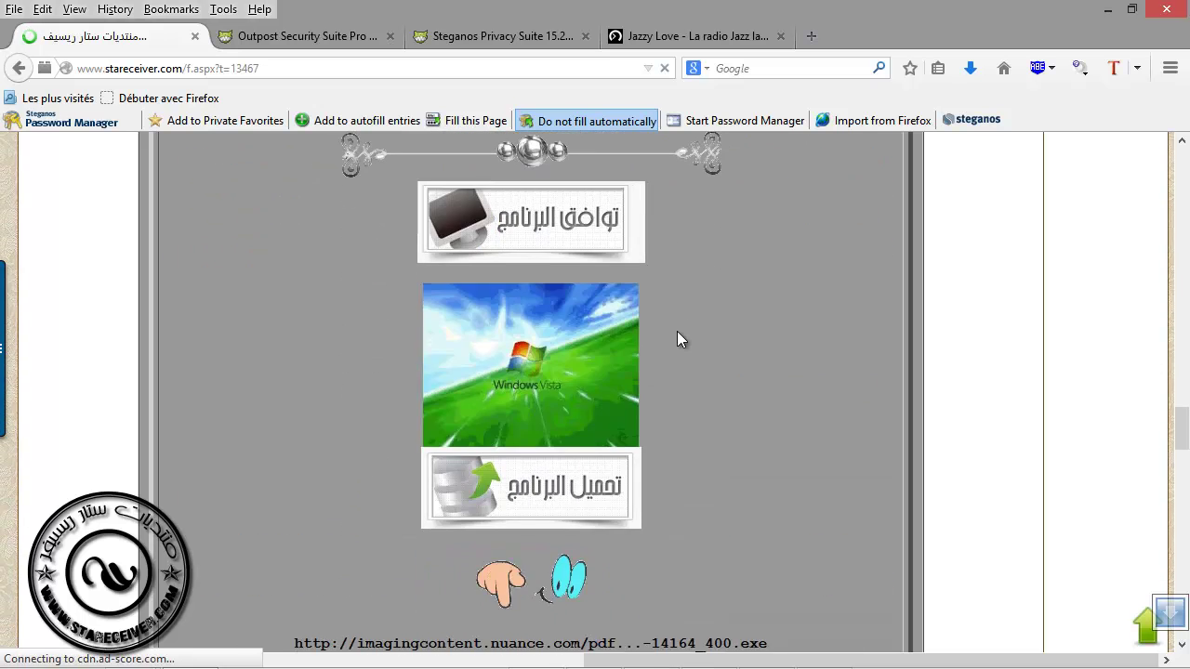
{"action": "scroll", "coordinate": [676, 339], "scroll_direction": "down", "scroll_amount": 5}
{"action": "left_click_drag", "start_coordinate": [637, 512], "coordinate": [440, 507]}
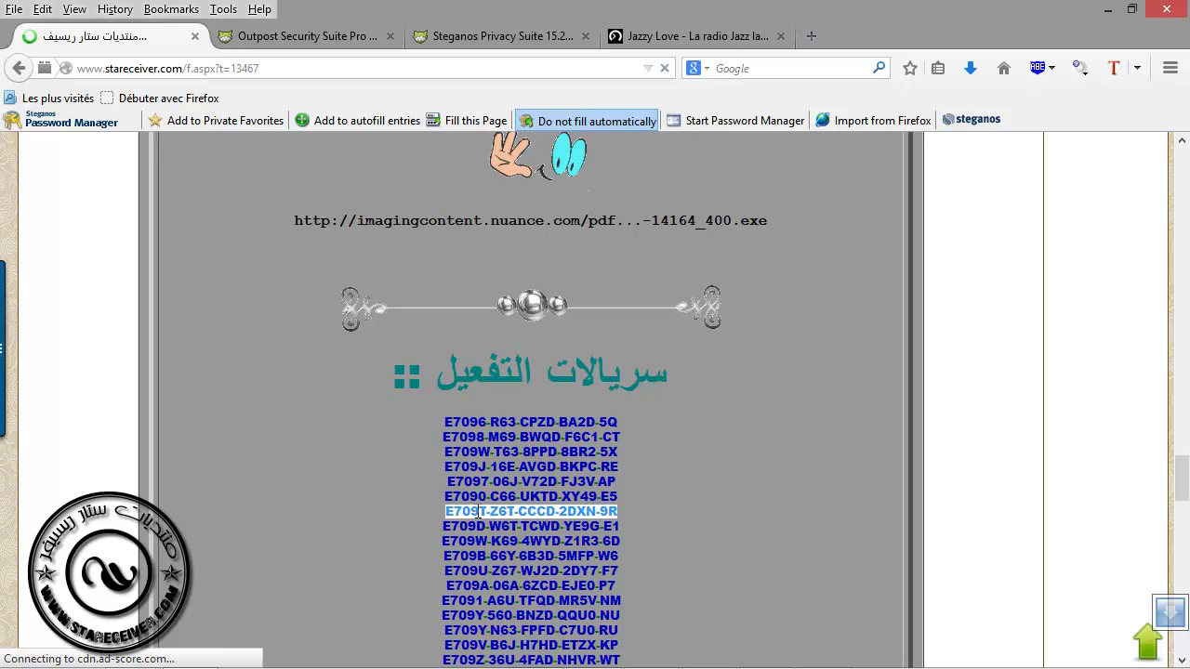
{"action": "right_click", "coordinate": [477, 512]}
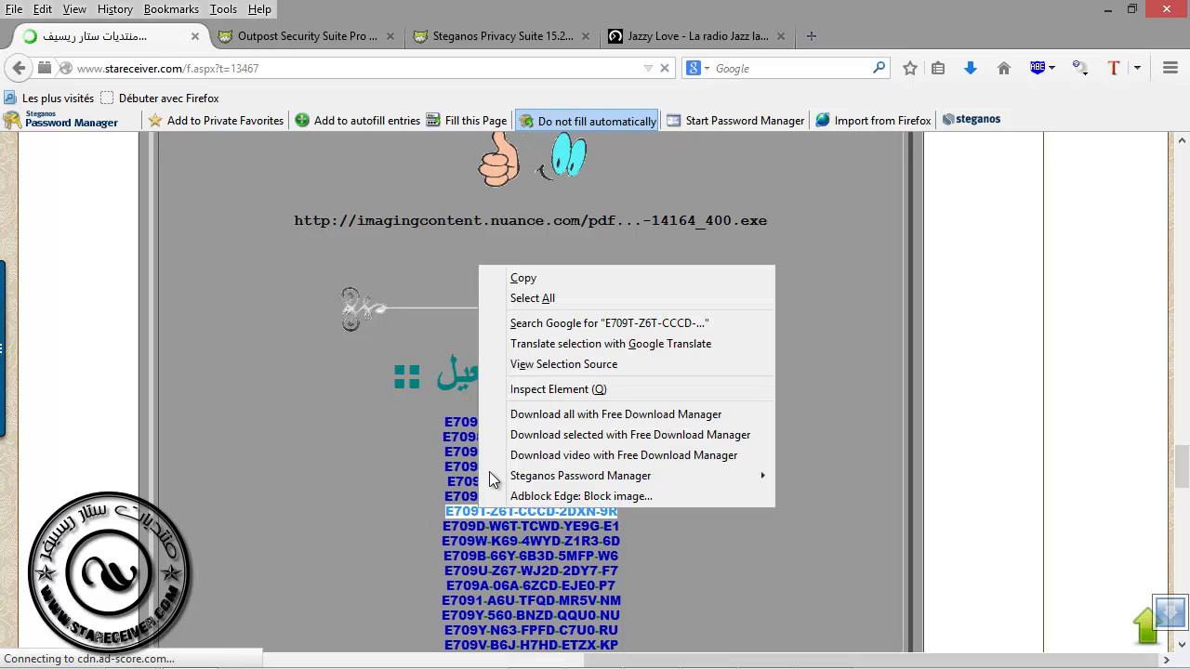
{"action": "left_click", "coordinate": [534, 276]}
{"action": "left_click", "coordinate": [1108, 9]}
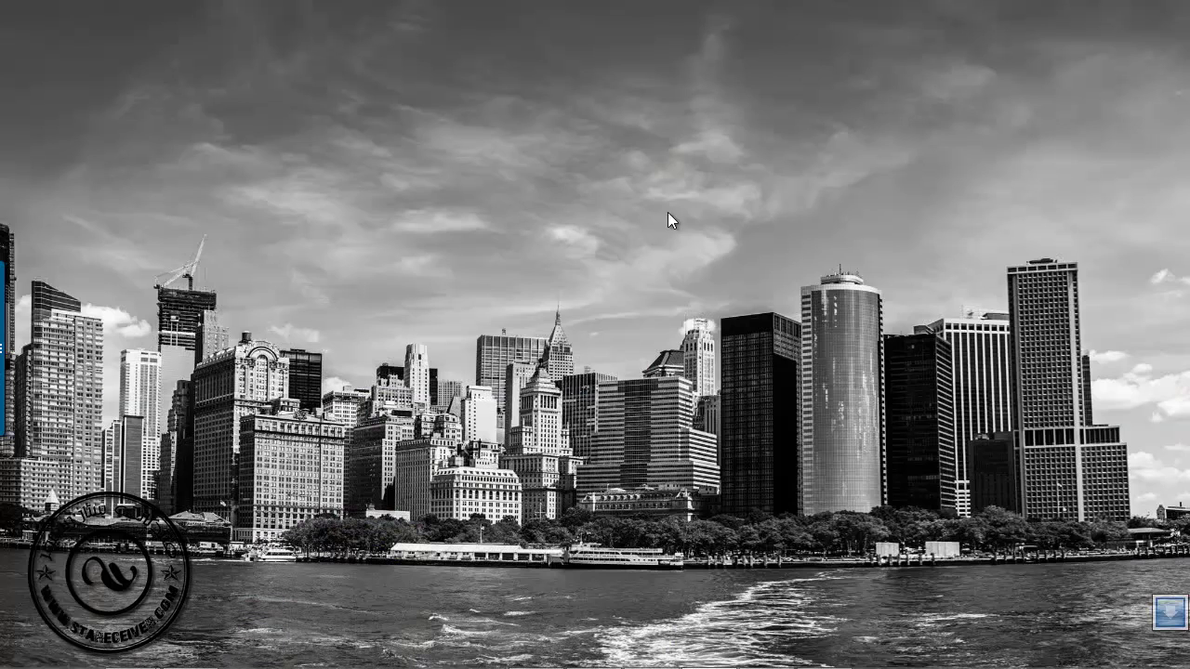
Turn on the display of the desktop icons
{"action": "right_click", "coordinate": [827, 119]}
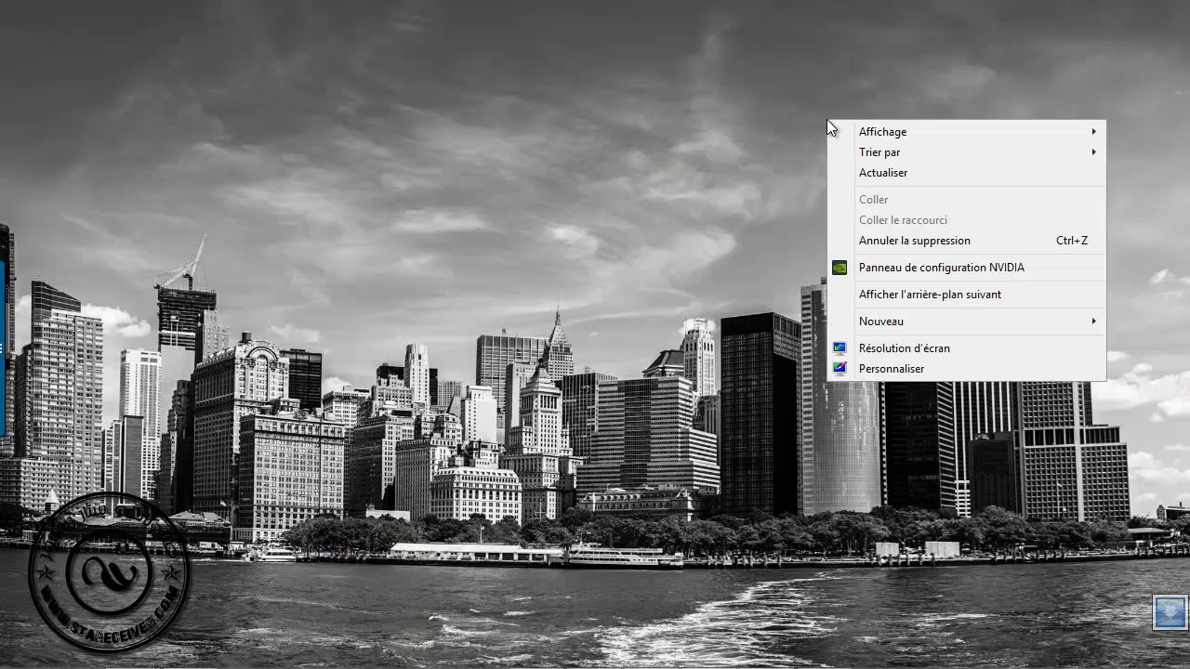
{"action": "mouse_move", "coordinate": [869, 131]}
{"action": "left_click", "coordinate": [709, 245]}
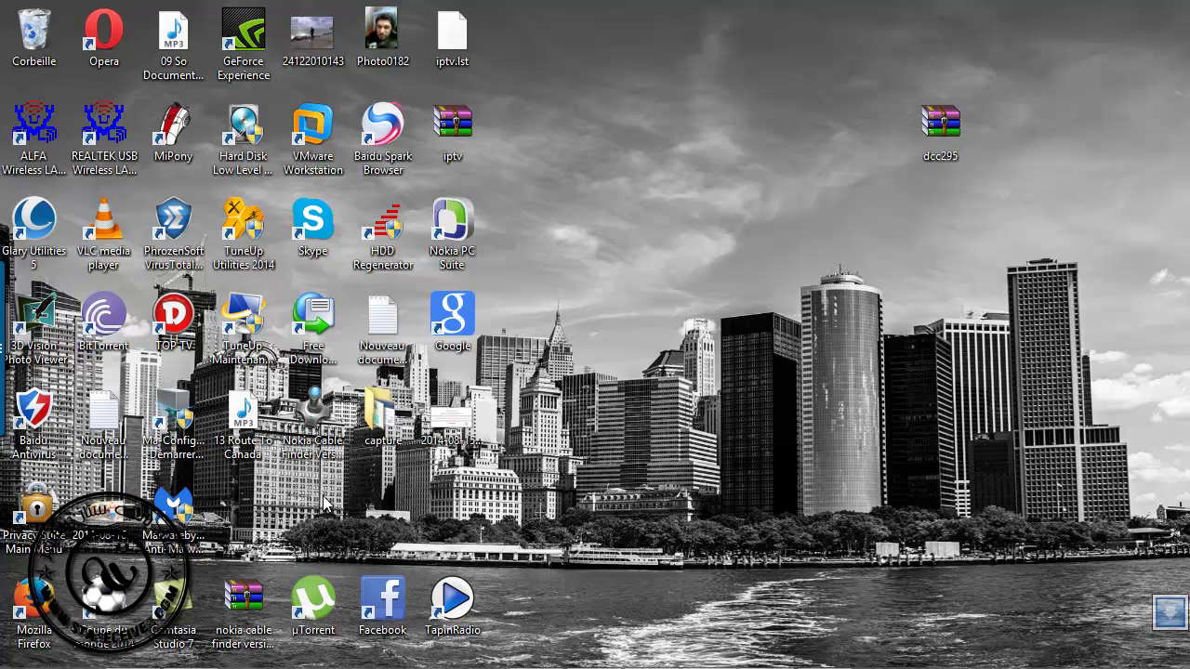
Search the installed applications for "nua" and launch Power PDF Advanced
{"action": "left_click", "coordinate": [26, 647]}
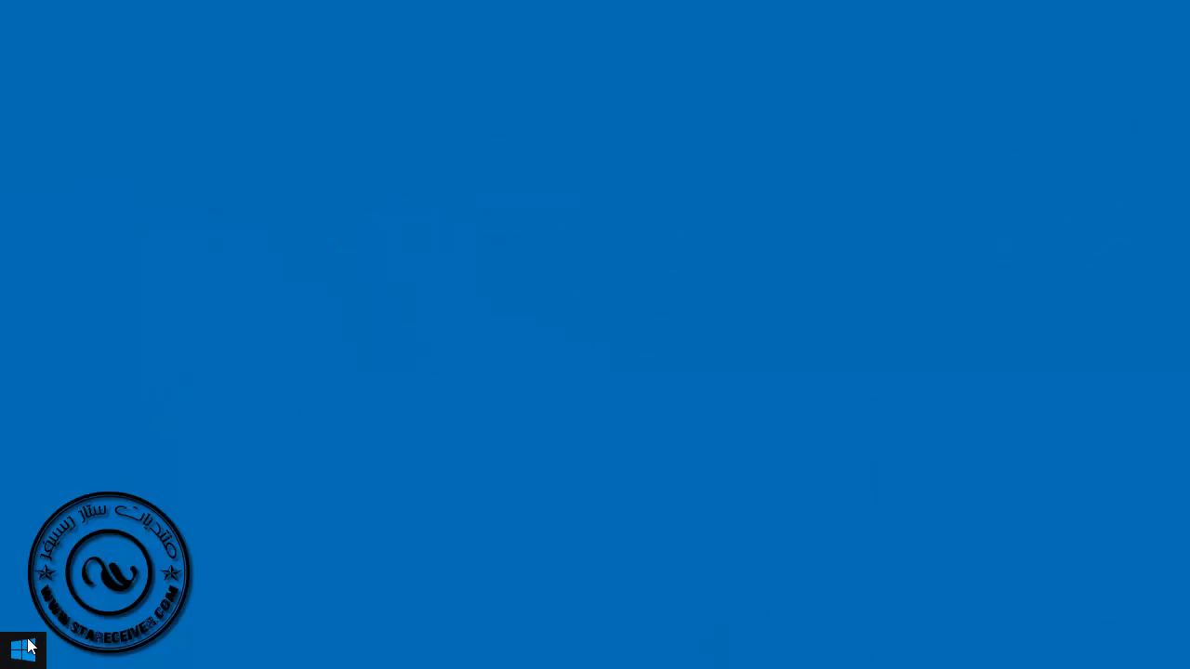
{"action": "left_click", "coordinate": [123, 617]}
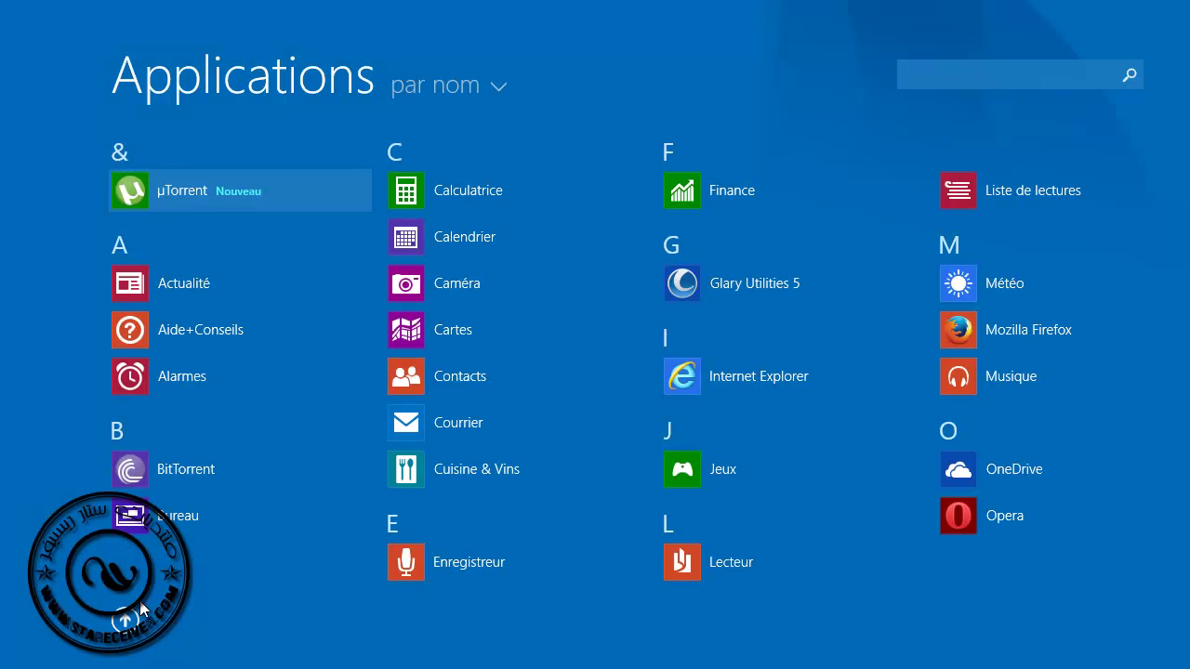
{"action": "left_click_drag", "start_coordinate": [207, 659], "coordinate": [707, 668]}
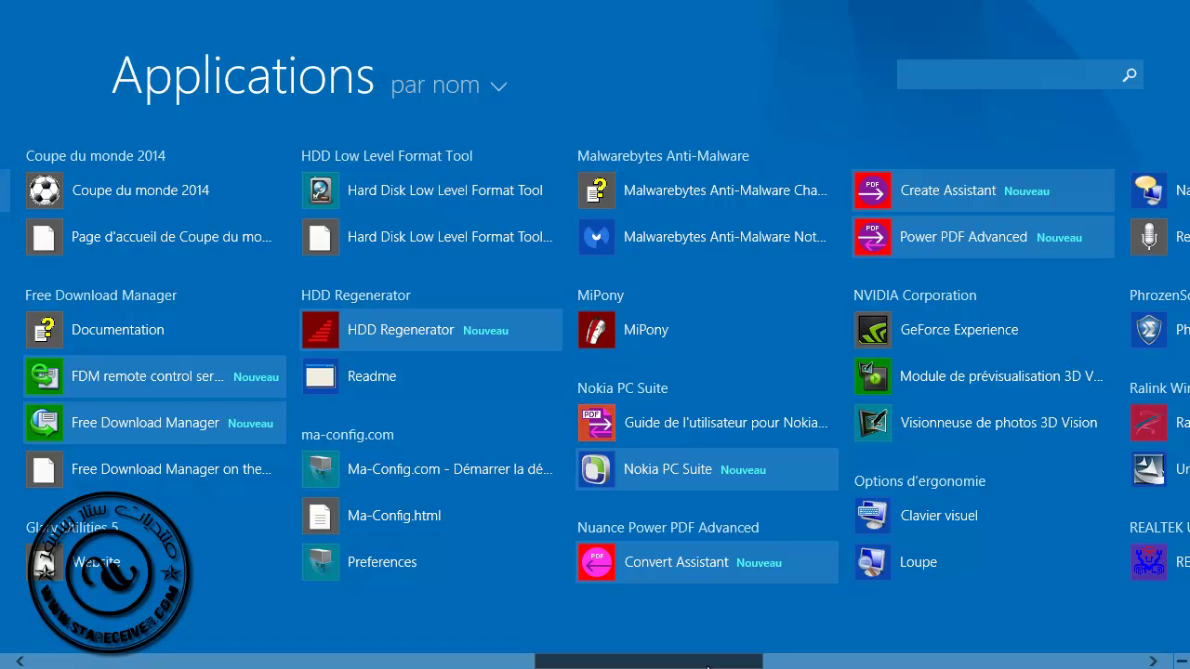
{"action": "left_click_drag", "start_coordinate": [708, 668], "coordinate": [1078, 666]}
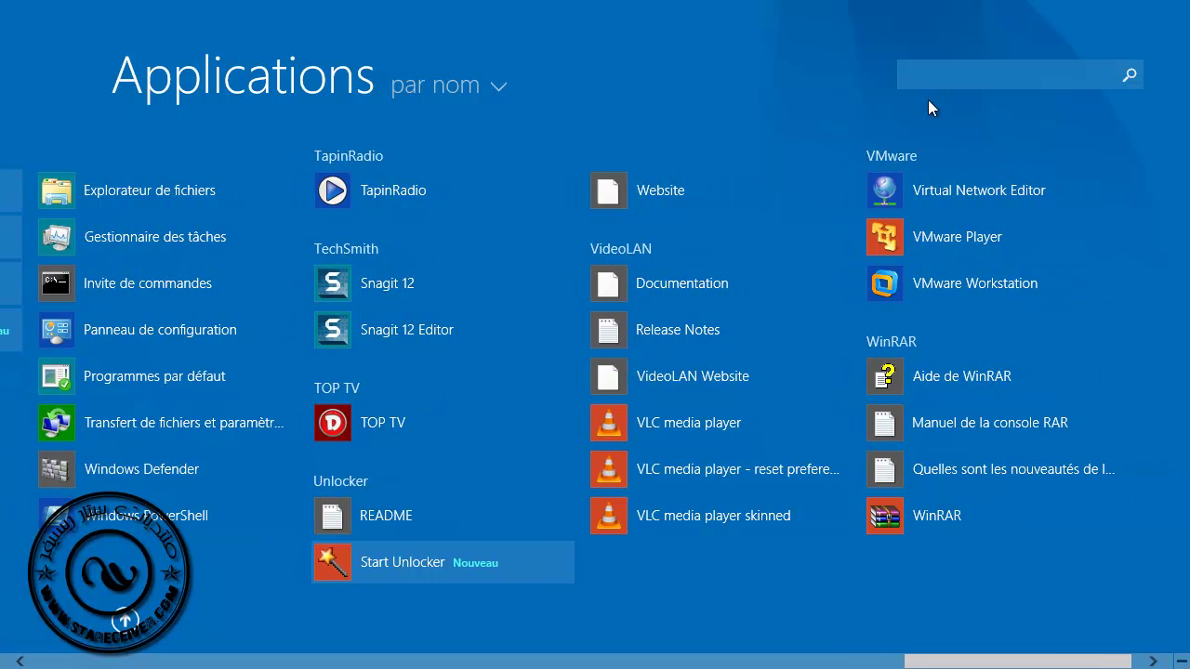
{"action": "left_click", "coordinate": [930, 74]}
{"action": "type", "text": "n"}
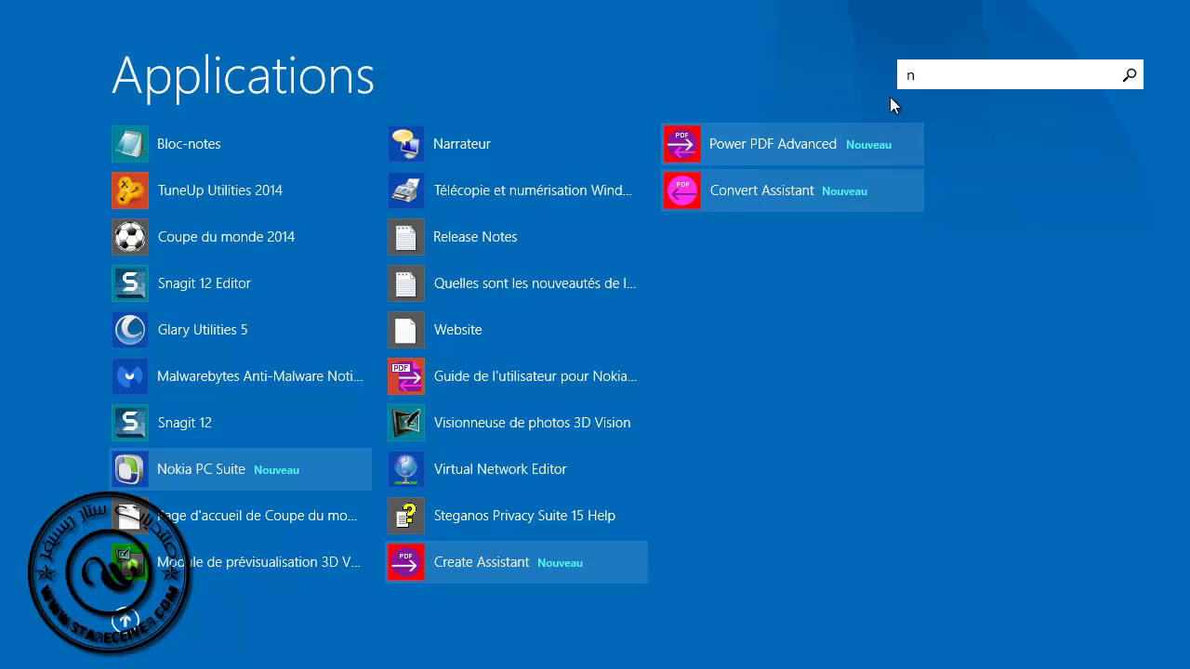
{"action": "type", "text": "ua"}
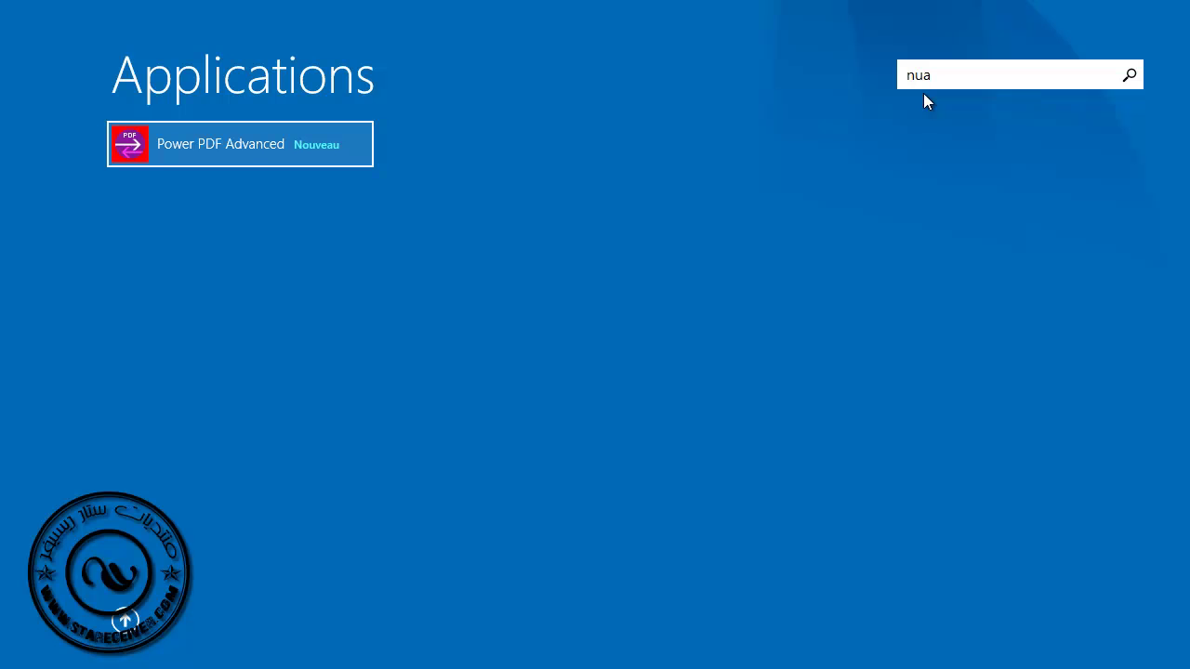
{"action": "right_click", "coordinate": [238, 145]}
{"action": "left_click", "coordinate": [307, 241]}
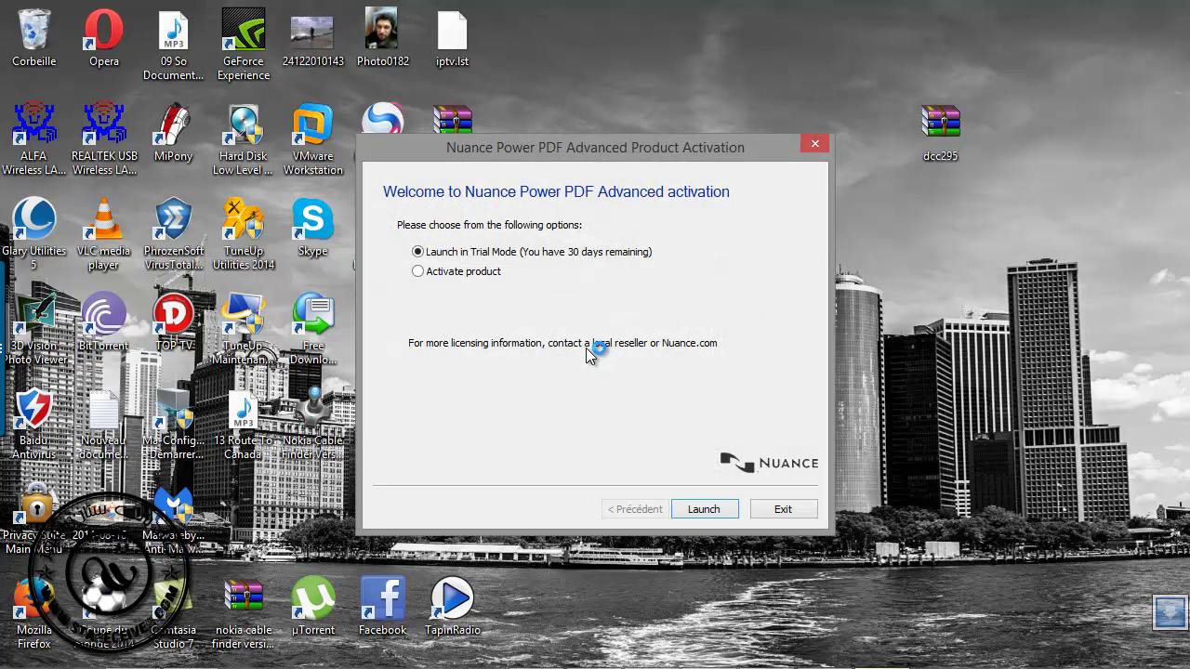
Choose the Activate product option and activate Nuance Power PDF Advanced by pasting the copied product serial number
{"action": "left_click", "coordinate": [484, 272]}
{"action": "left_click", "coordinate": [693, 510]}
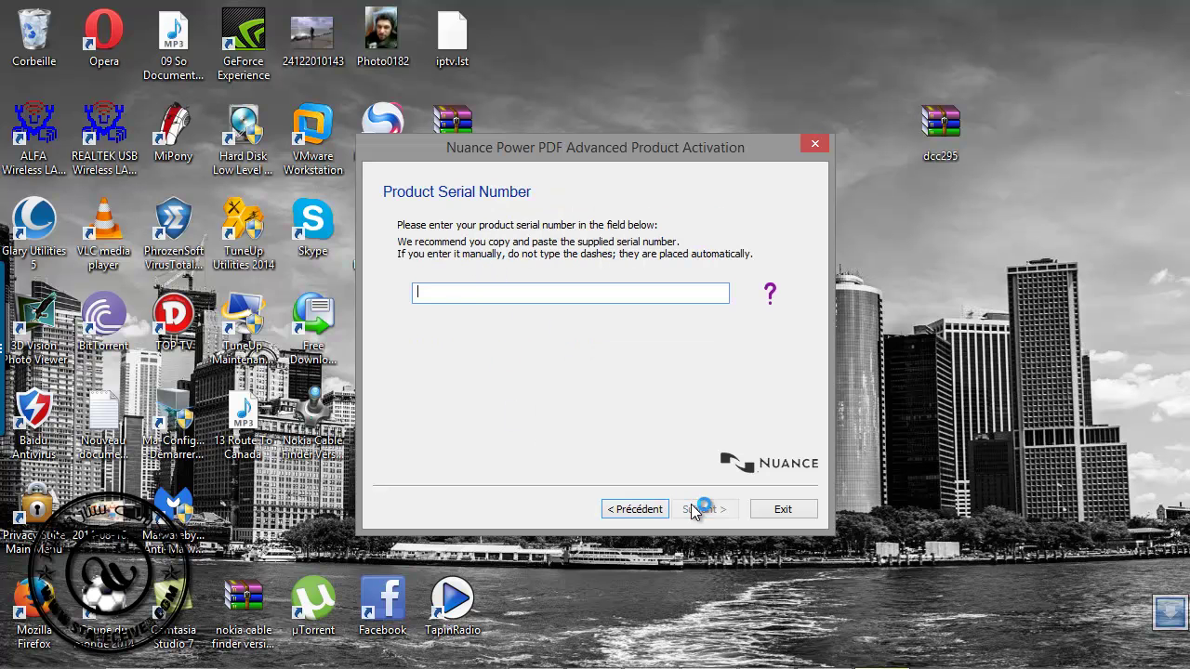
{"action": "right_click", "coordinate": [475, 294]}
{"action": "left_click", "coordinate": [506, 374]}
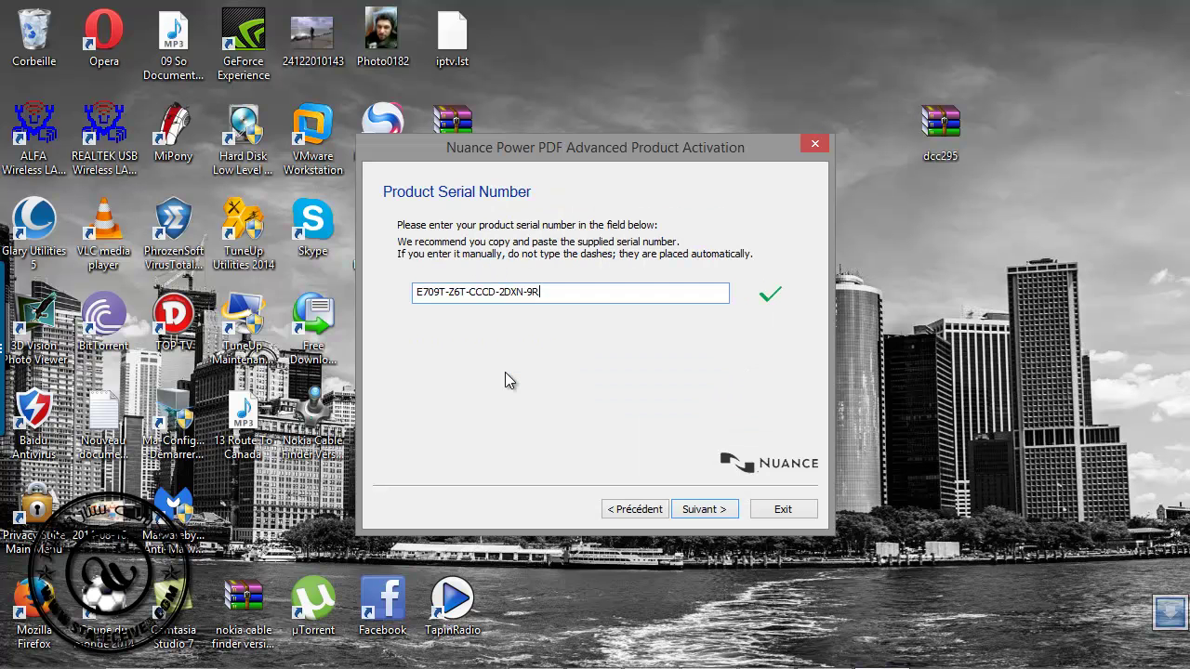
{"action": "left_click", "coordinate": [696, 511]}
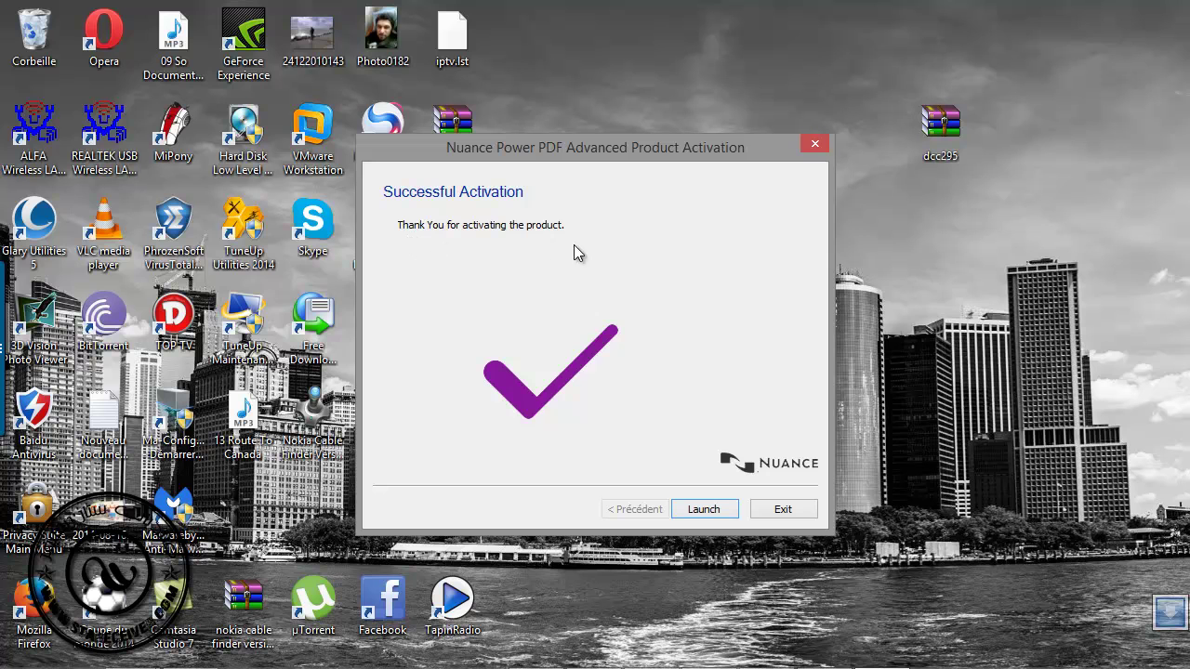
Launch Power PDF Advanced from the completed activation wizard and dismiss the Malwarebytes notification
{"action": "left_click", "coordinate": [703, 509]}
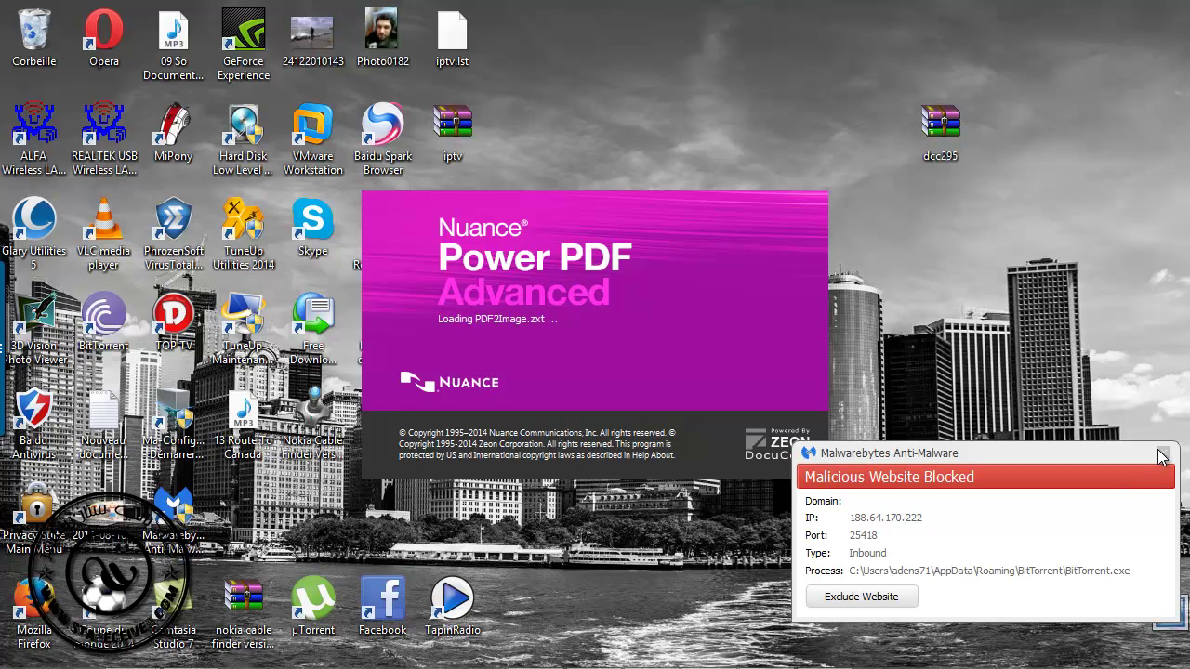
{"action": "left_click", "coordinate": [1162, 455]}
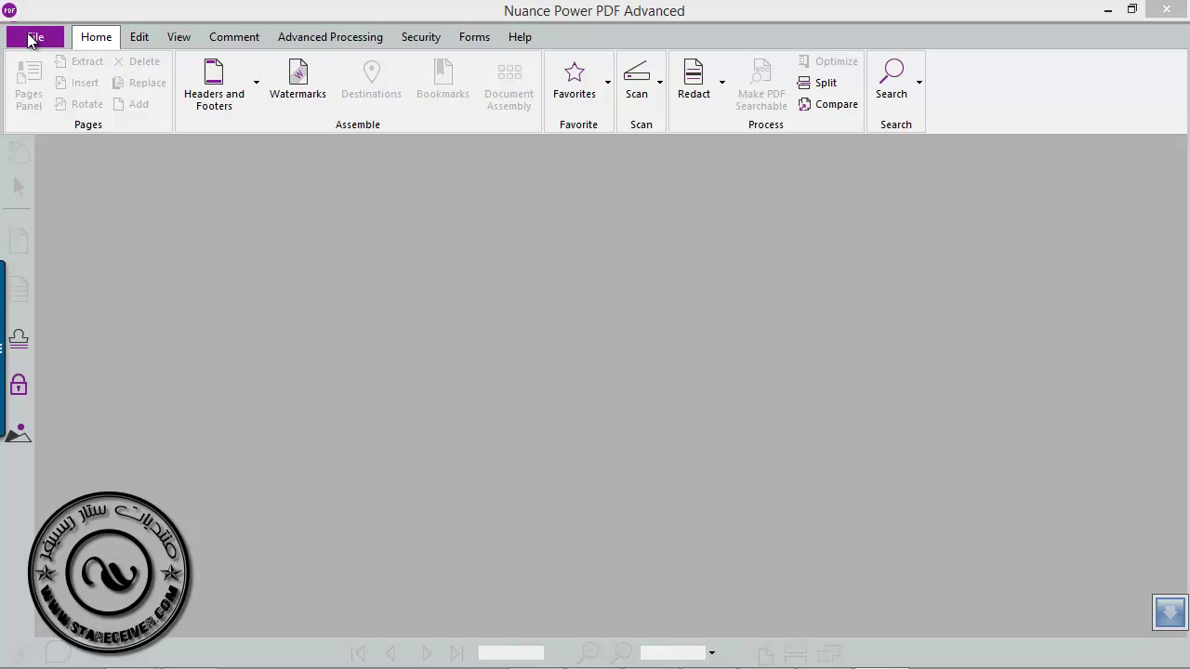
Check the product ID and licence details in the About information, and close Power PDF Advanced
{"action": "left_click", "coordinate": [521, 42]}
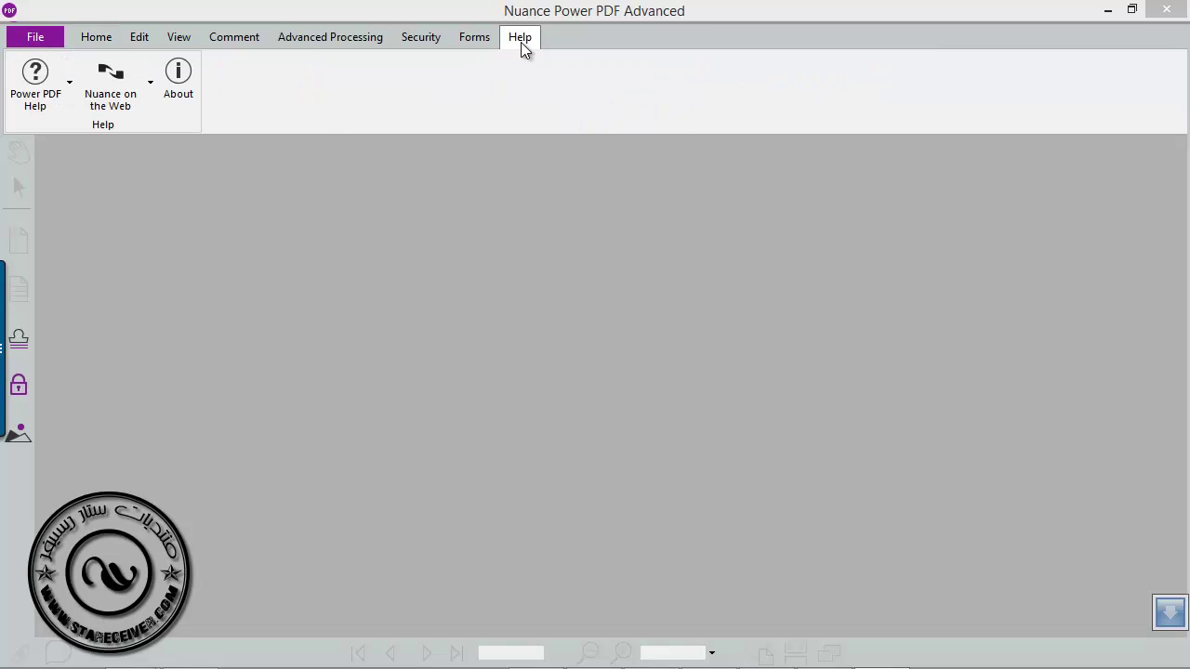
{"action": "left_click", "coordinate": [177, 90]}
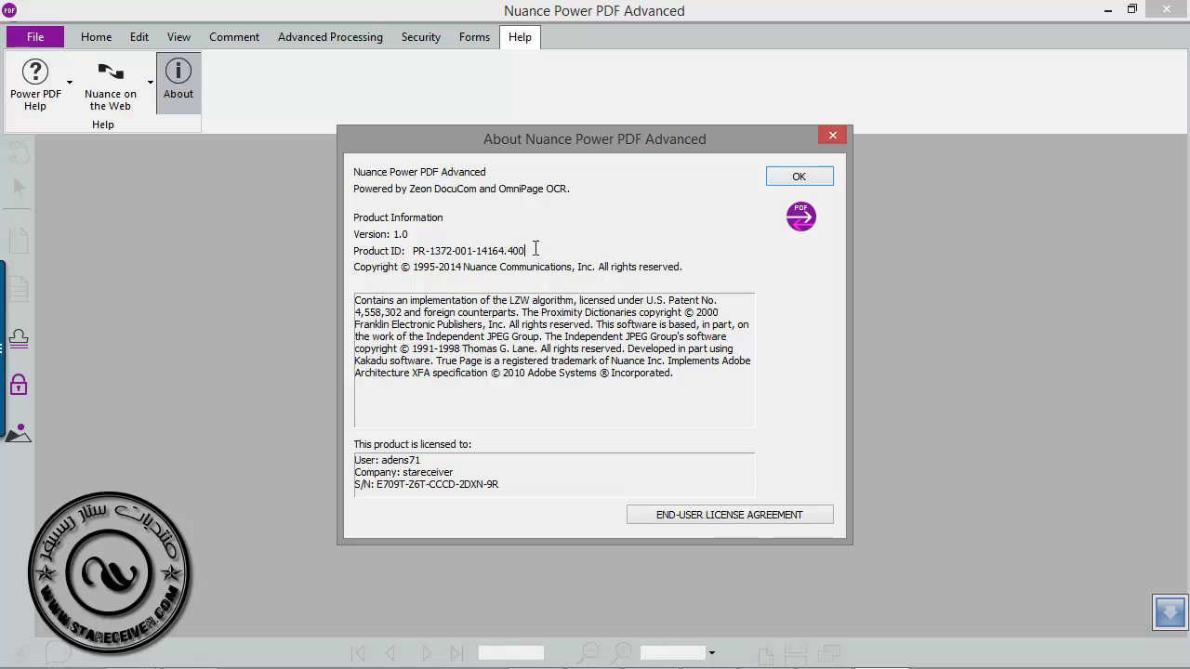
{"action": "left_click_drag", "start_coordinate": [532, 250], "coordinate": [391, 249]}
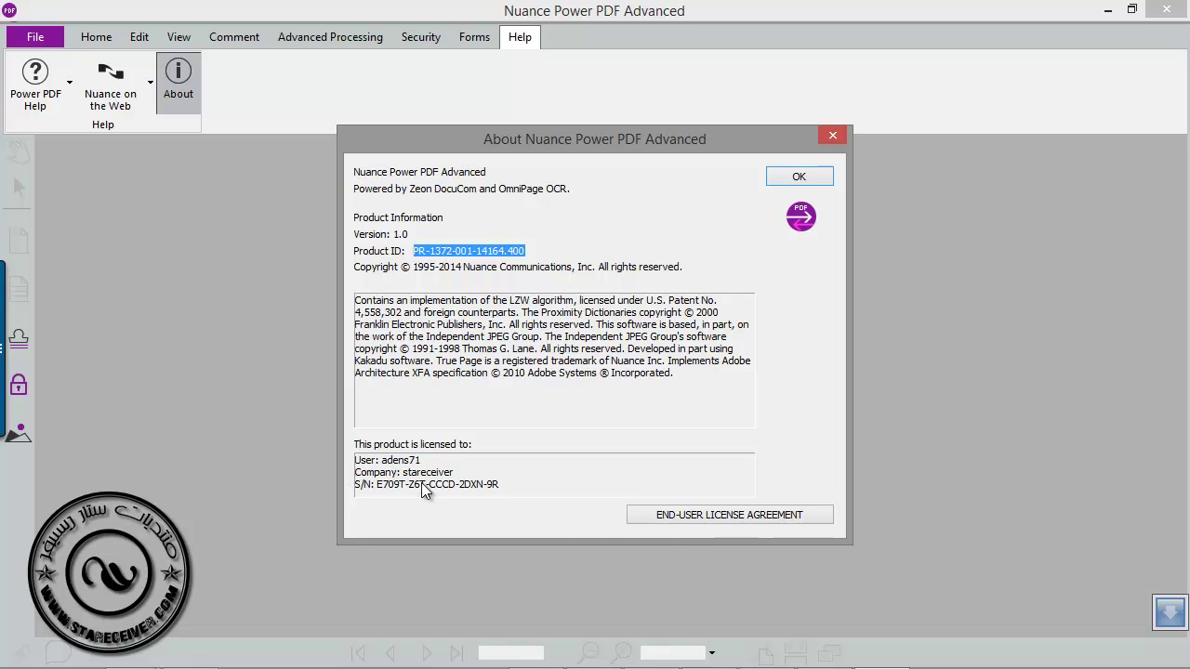
{"action": "left_click", "coordinate": [799, 175]}
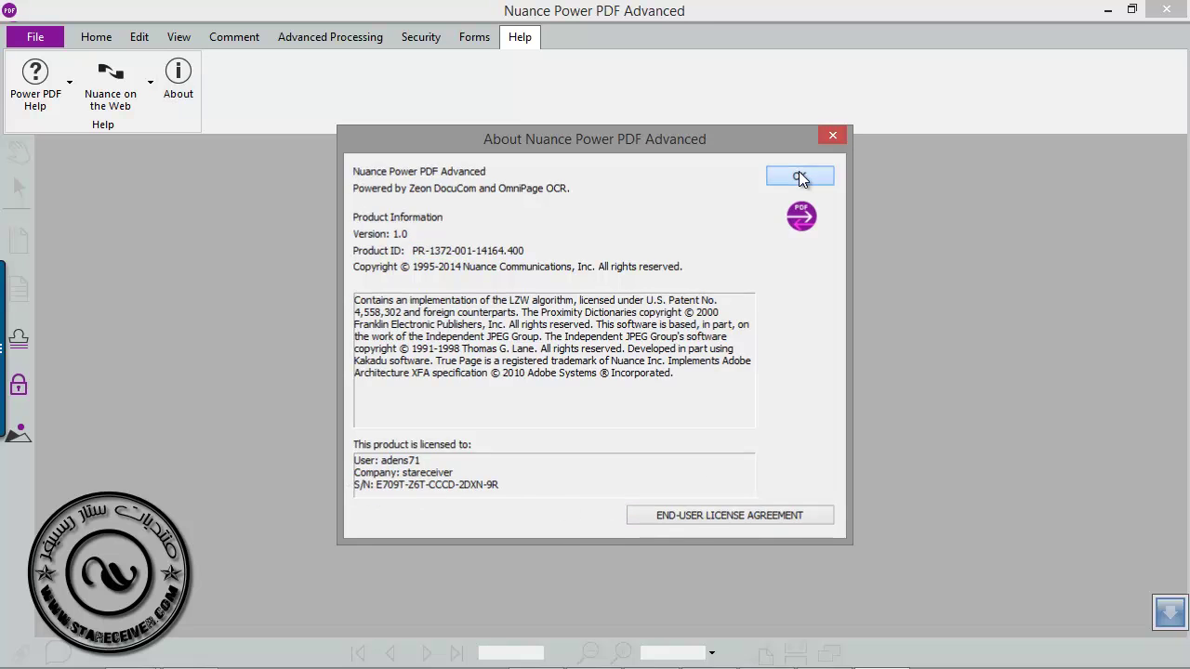
{"action": "left_click", "coordinate": [1162, 10]}
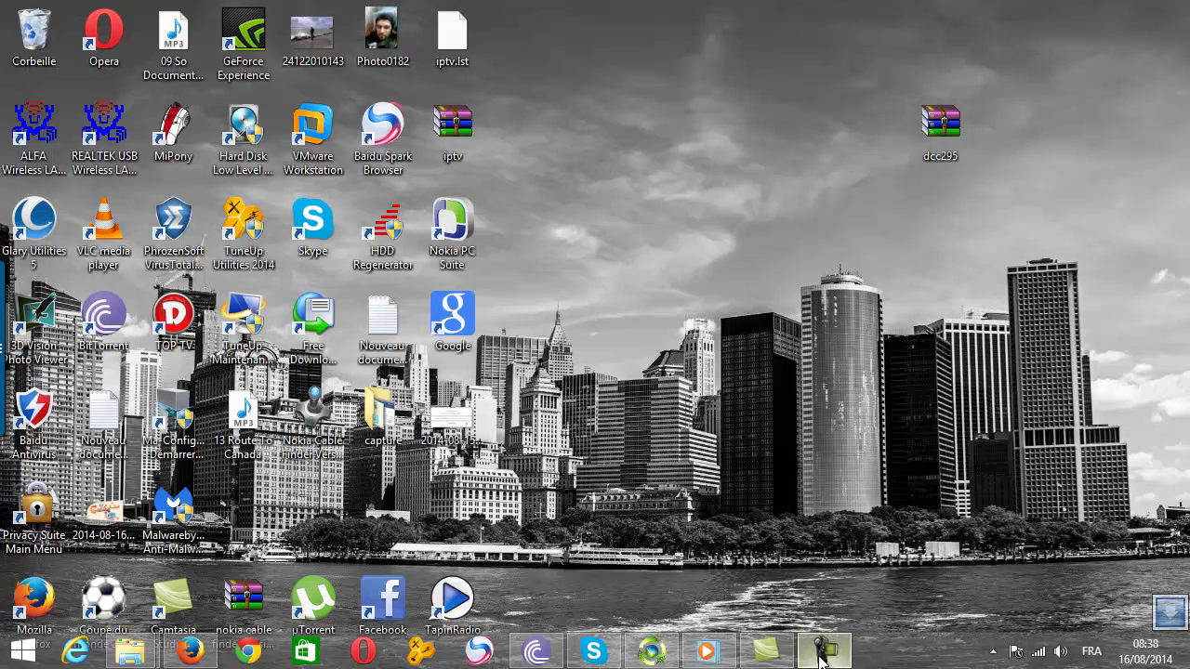